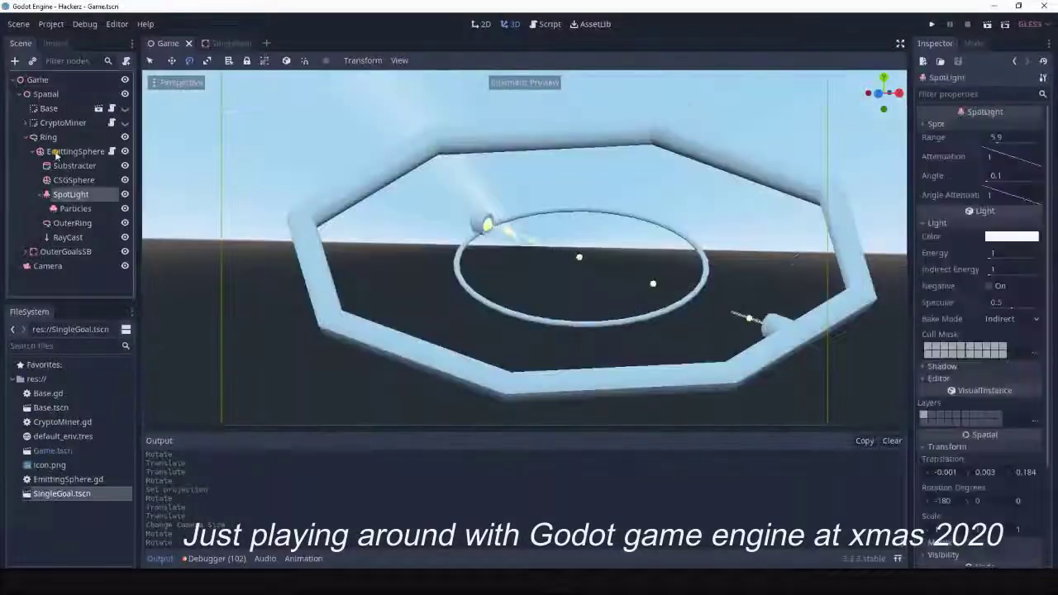
# Select the EmittingSphere node and open the SingleGoal scene for editing.
pyautogui.click(74, 152)
pyautogui.doubleClick(62, 493)
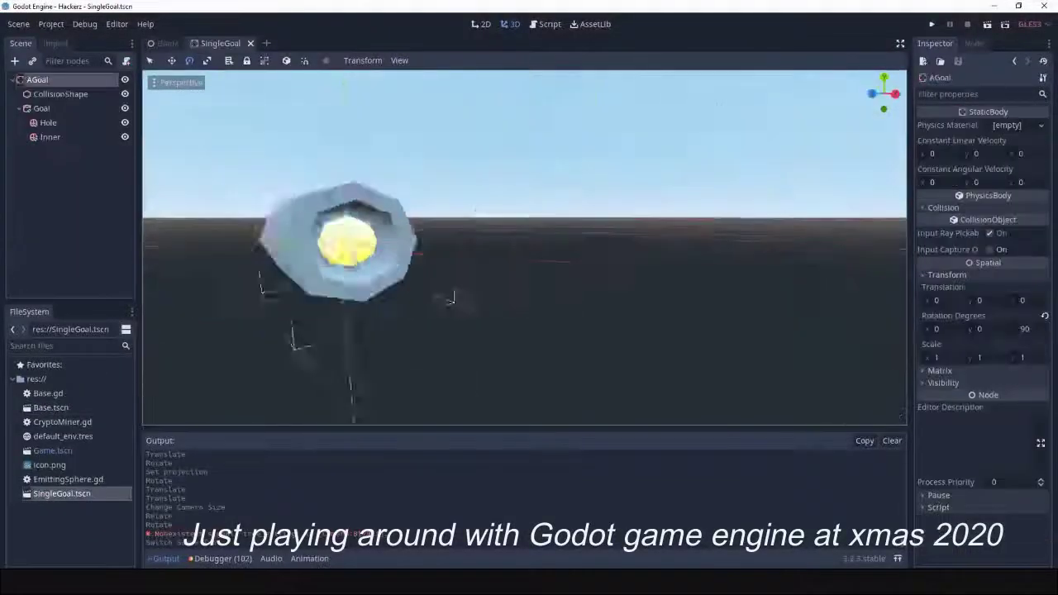
pyautogui.scroll(3, 531, 298)
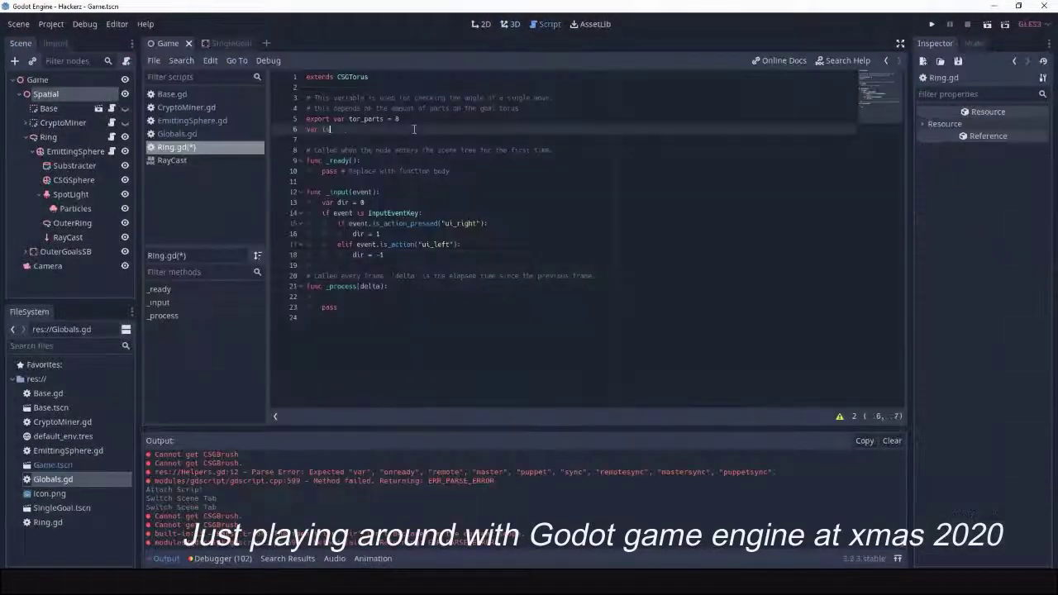
# Declare is_moving = false, ignore key input while moving, and set is_moving to true on a press.
pyautogui.write('_moving = false')
pyautogui.click(333, 213)
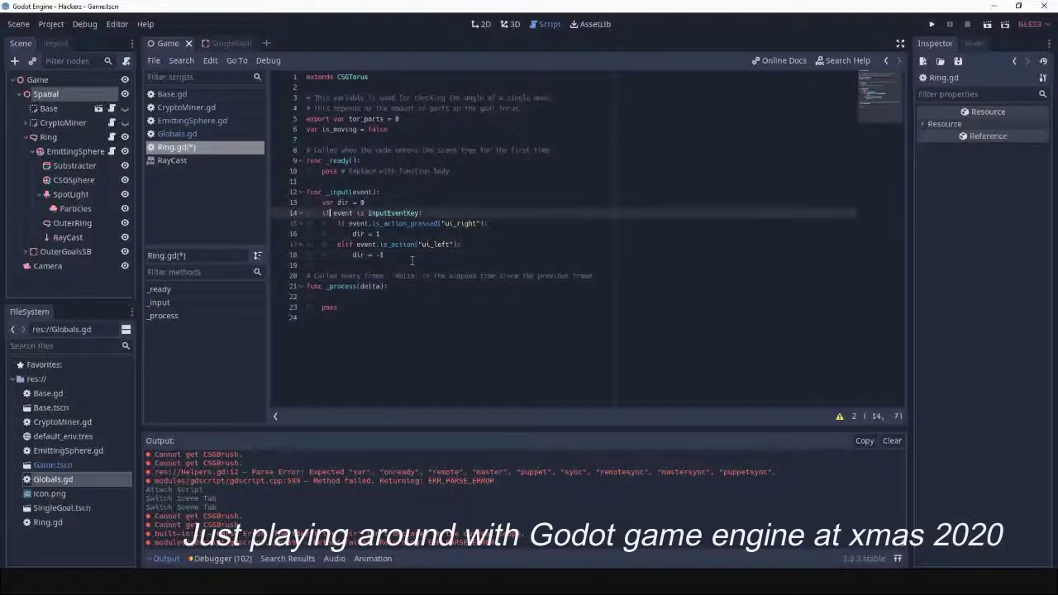
pyautogui.write('not is_moving and')
pyautogui.click(389, 254)
pyautogui.press('Return')
pyautogui.write('is_moving = 0')
pyautogui.press('BackSpace')
pyautogui.write('true')
# Begin the rotation update in _process based on rotation_degrees.y.
pyautogui.click(386, 306)
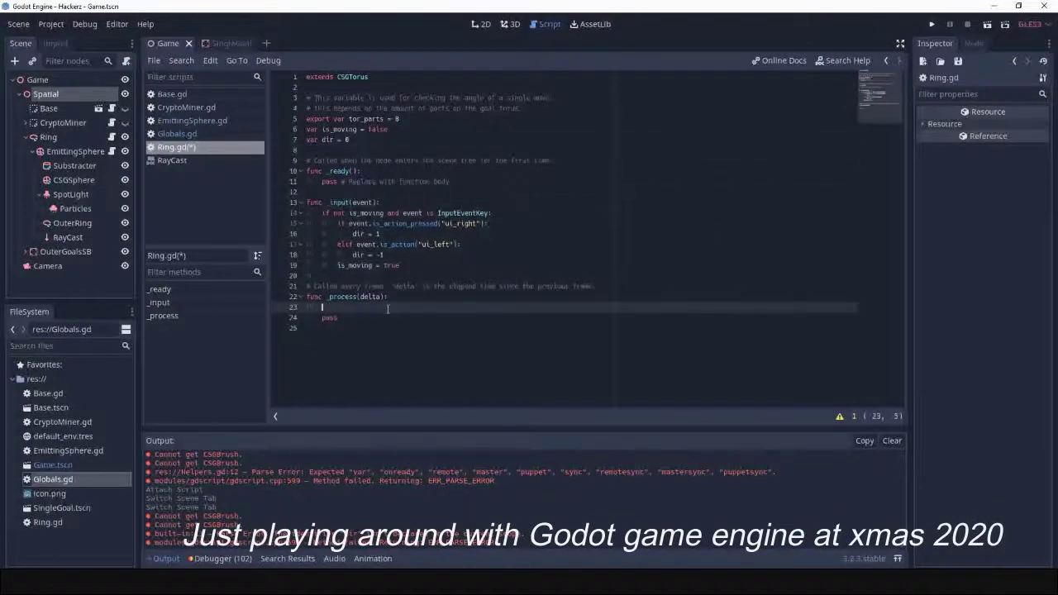
pyautogui.write('rotation_degrees.y += delta * dir')
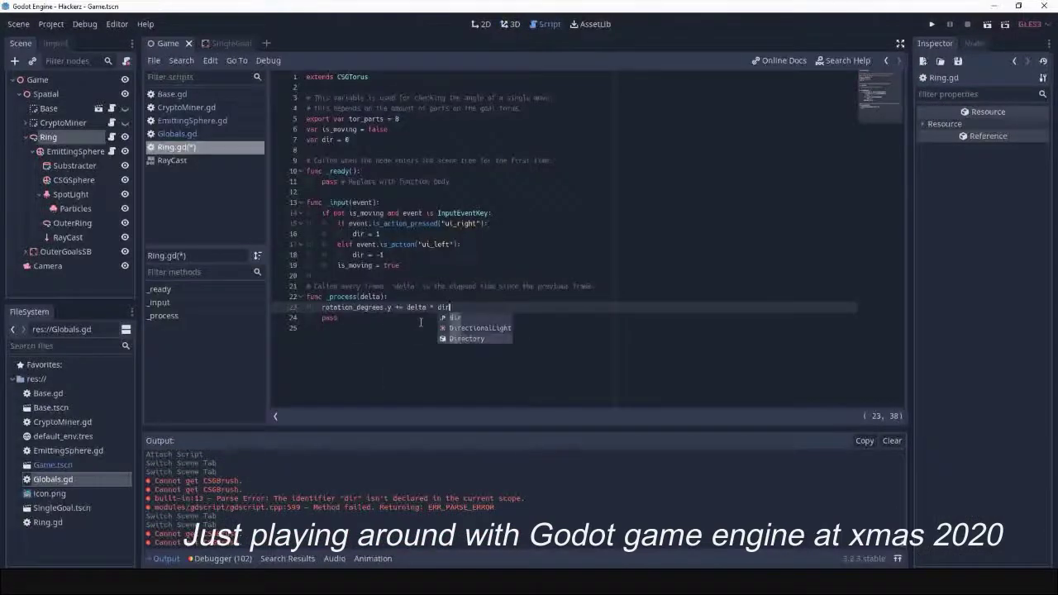
pyautogui.press('Return')
pyautogui.press('Return')
pyautogui.write('(rotation_degrees.y) ')
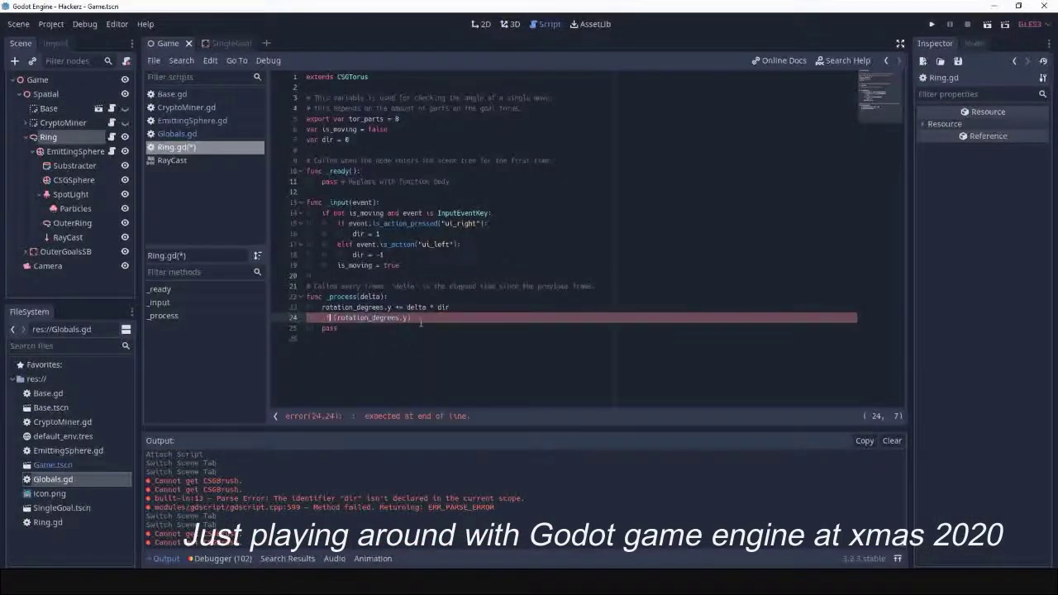
pyautogui.write('-')
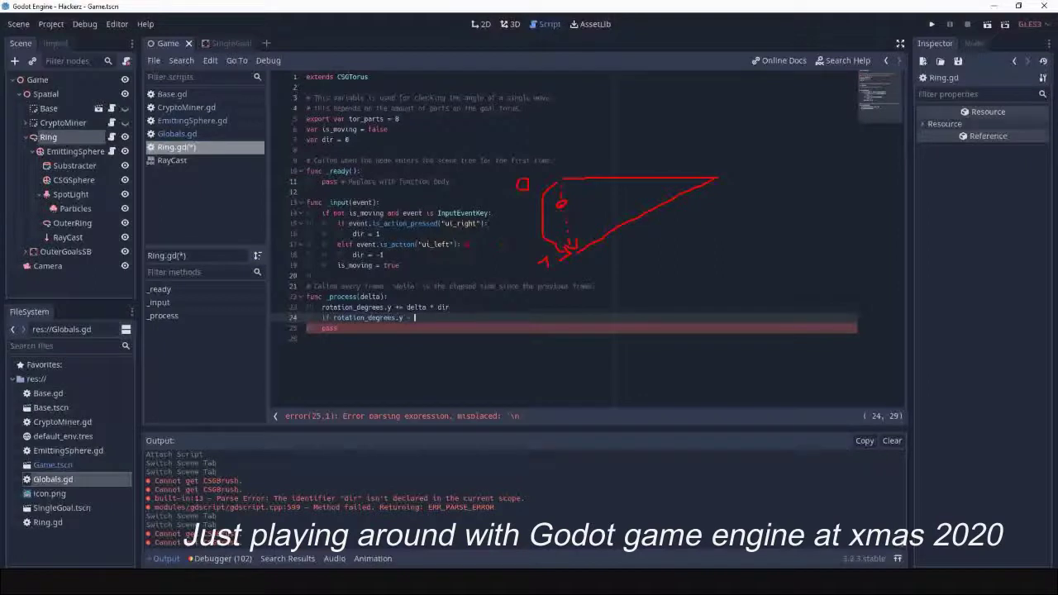
# Add last_location and next_location, storing the current rotation and a 360 / tor_parts step.
pyautogui.click(387, 129)
pyautogui.press('Return')
pyautogui.write('var last_location; var next_location;')
pyautogui.click(384, 276)
pyautogui.press('Return')
pyautogui.press('BackSpace')
pyautogui.write('last_location')
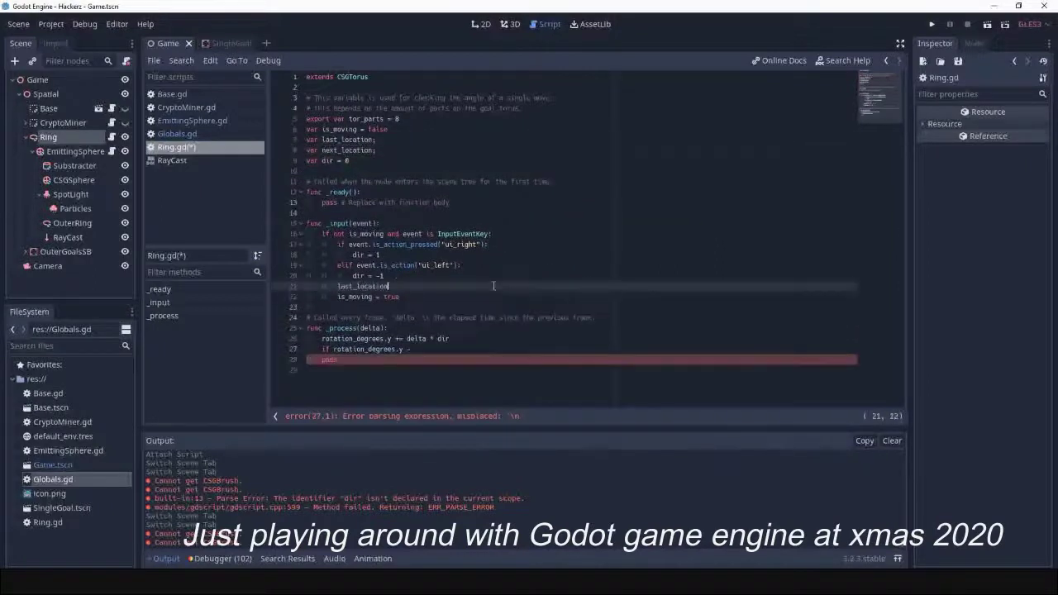
pyautogui.write(' = rotation_degrees.y;')
pyautogui.press('Return')
pyautogui.write('360 / to')
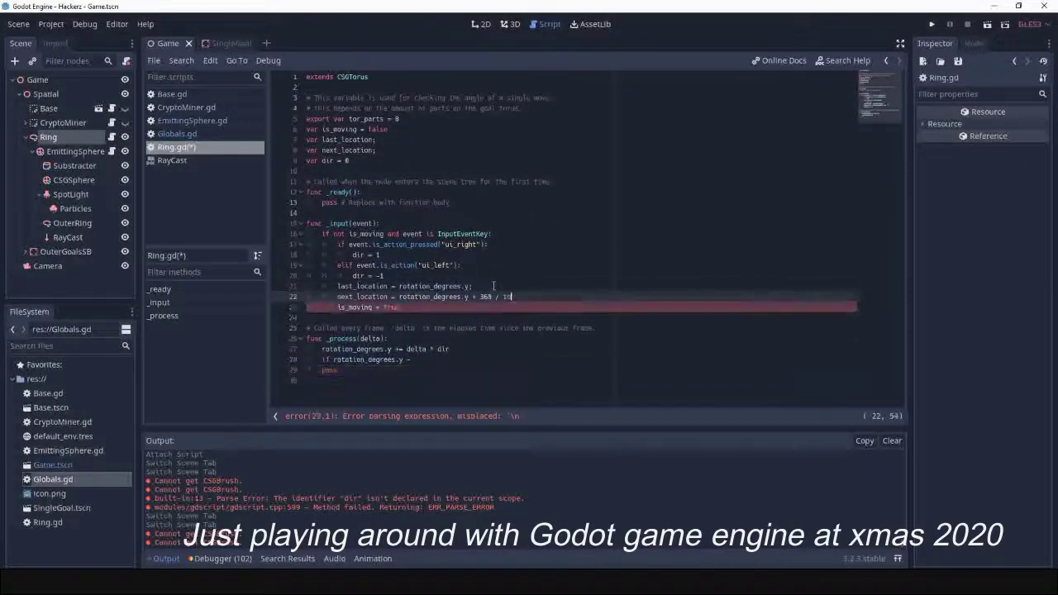
pyautogui.write('e')
pyautogui.press('Down')
pyautogui.press('Down')
pyautogui.press('Down')
# Rotate only until rotation_degrees.y reaches next_location, indent the rotation lines, and run the game.
pyautogui.press('End')
pyautogui.press('BackSpace')
pyautogui.press('BackSpace')
pyautogui.press('BackSpace')
pyautogui.write('(rotation')
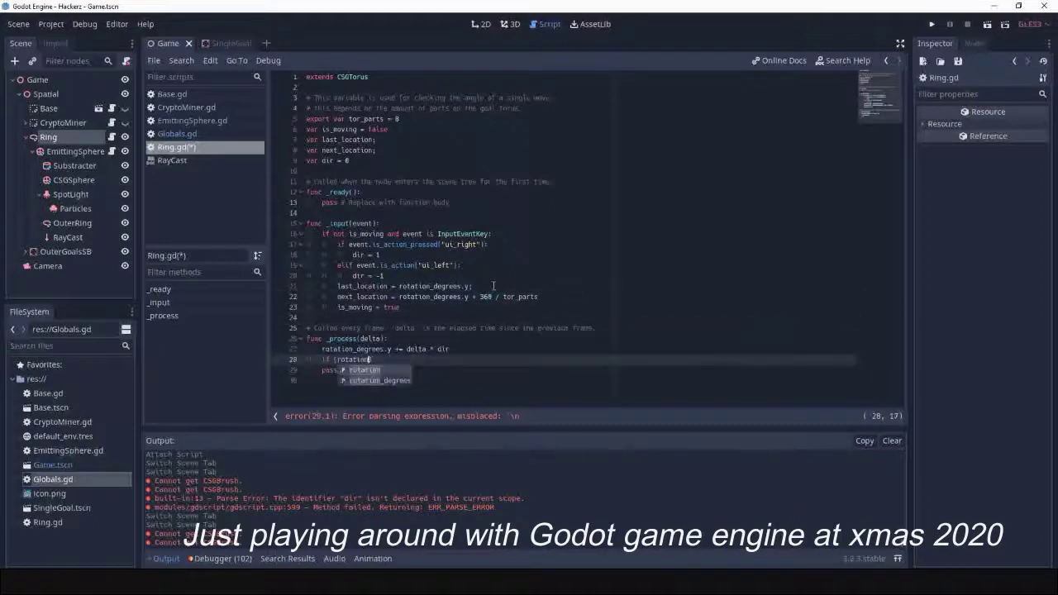
pyautogui.write('_degrees.y - next_location = 0')
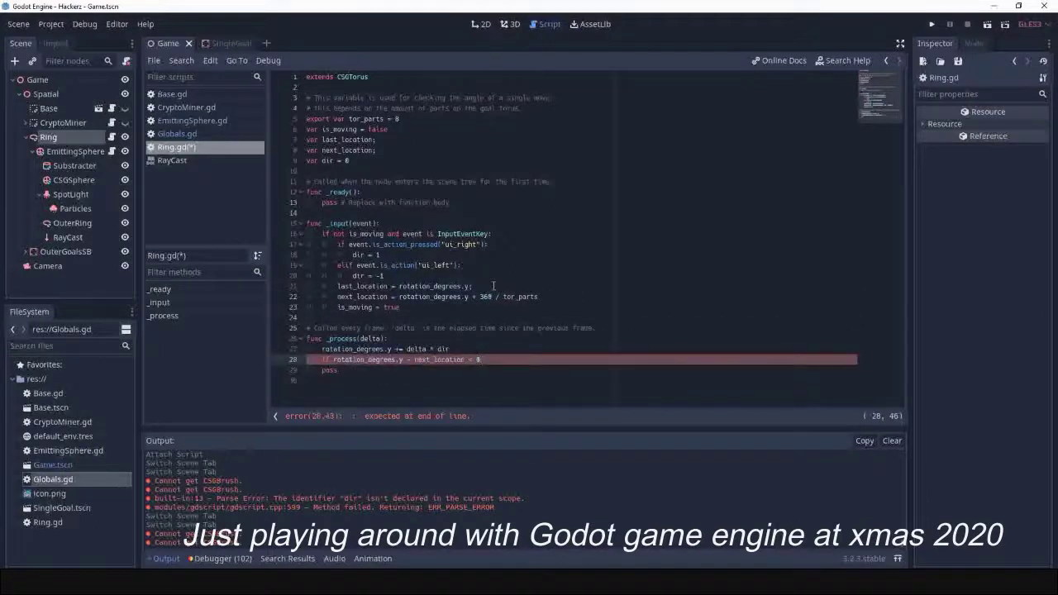
pyautogui.press('Up')
pyautogui.press('Up')
pyautogui.press('Up')
pyautogui.click(495, 360)
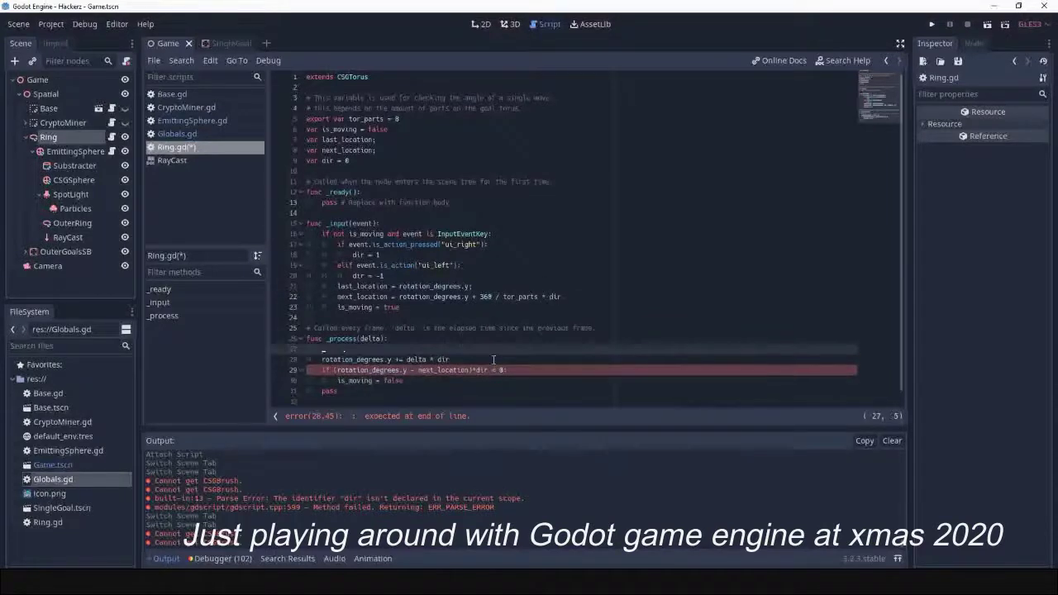
pyautogui.moveTo(494, 360); pyautogui.dragTo(471, 380)
pyautogui.press('Tab')
pyautogui.click(471, 390)
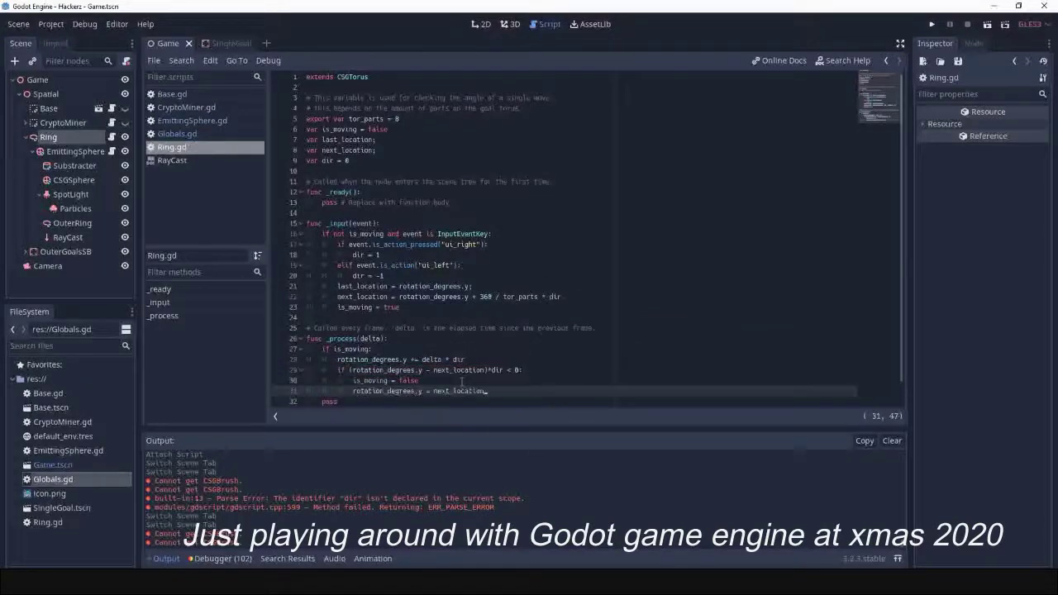
pyautogui.scroll(-1, 461, 380)
pyautogui.press('F5')
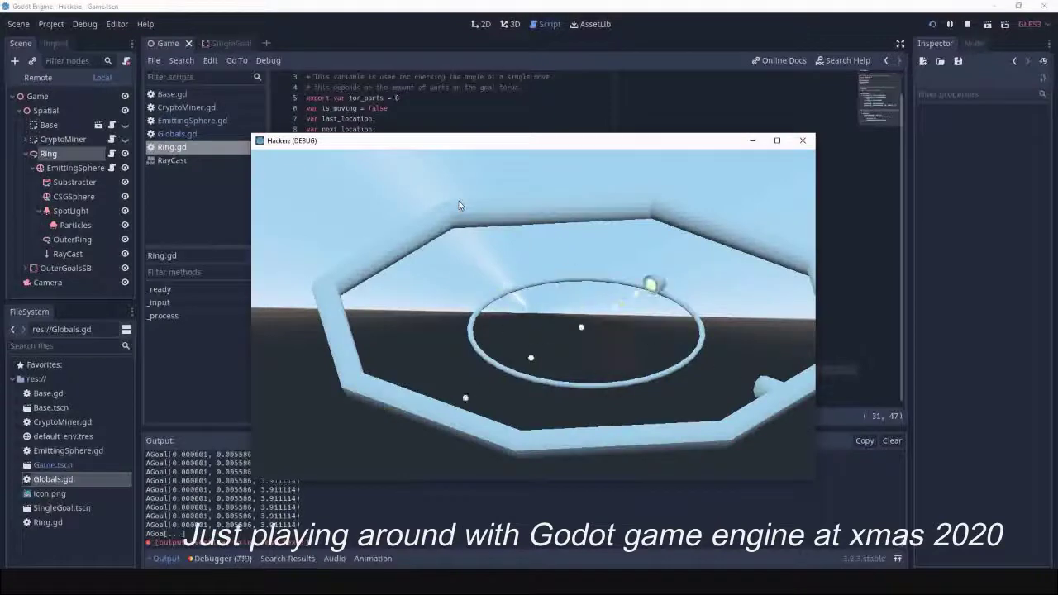
# Test the game and add a debug print of next_location, then rerun it.
pyautogui.press('F8')
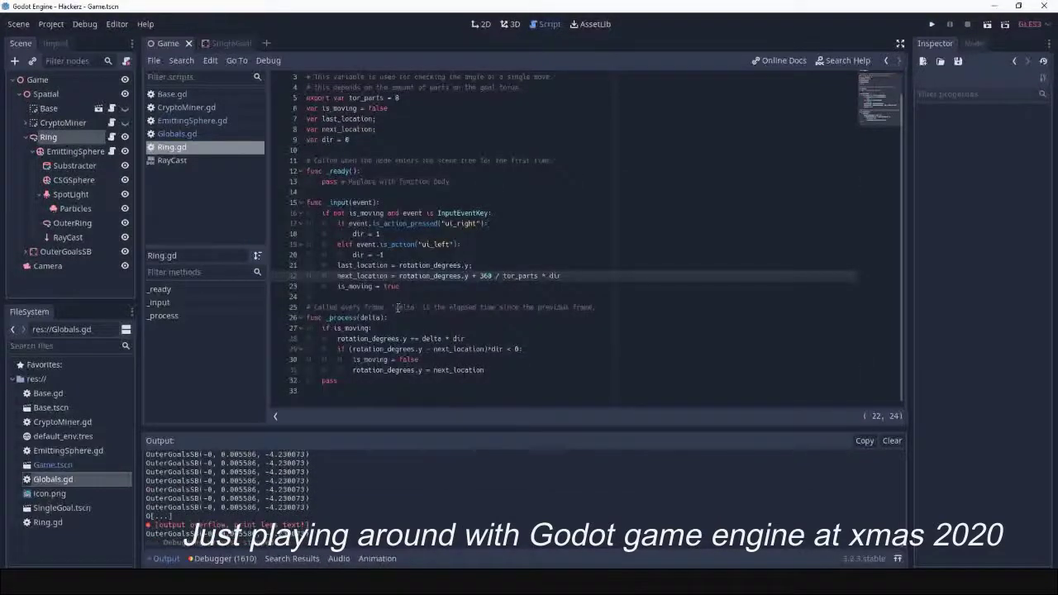
pyautogui.press('F5')
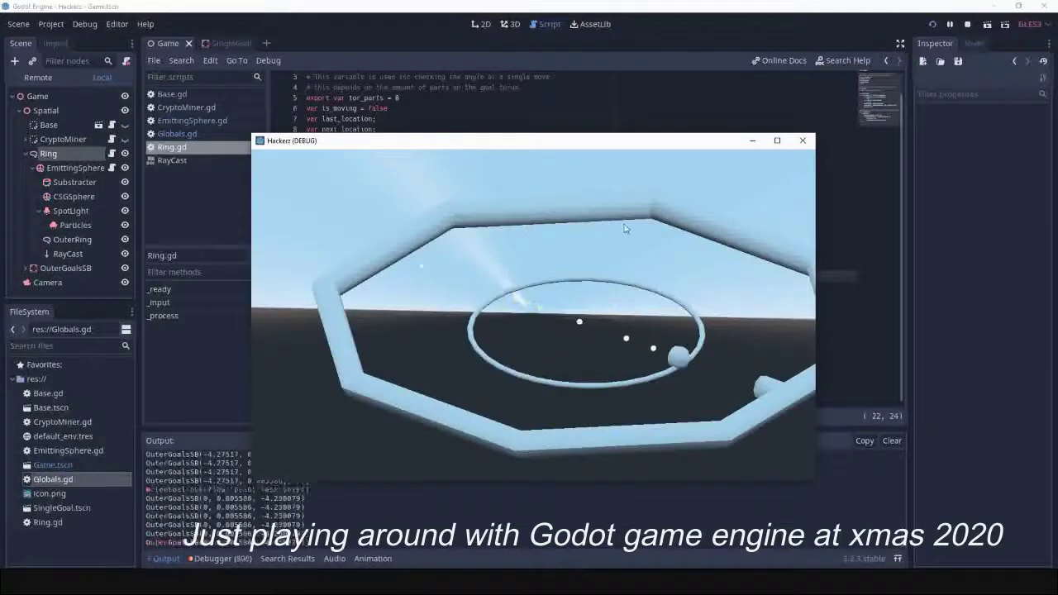
pyautogui.press('F8')
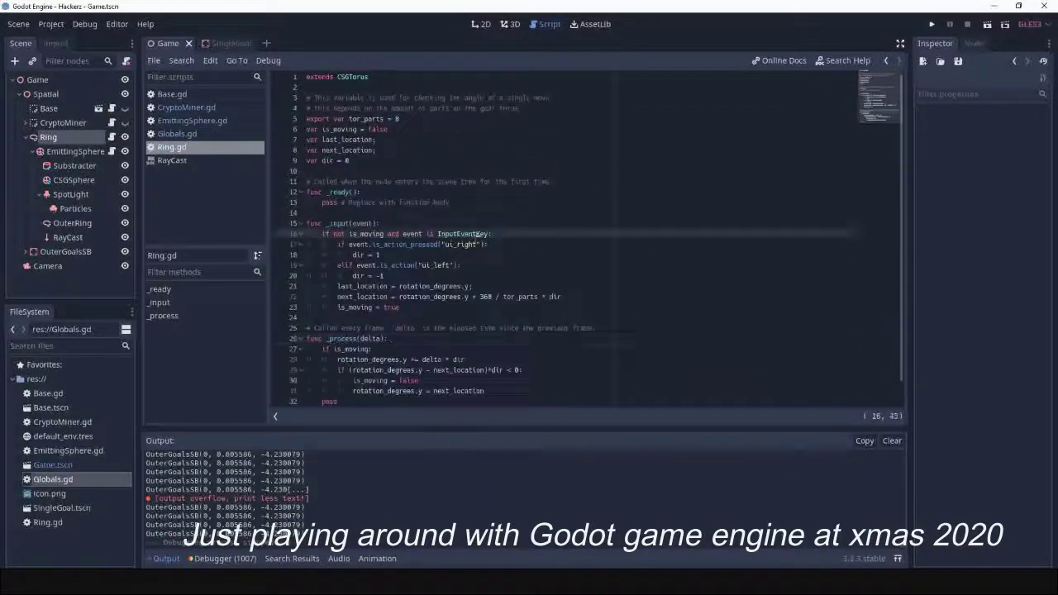
pyautogui.write('", next_location)')
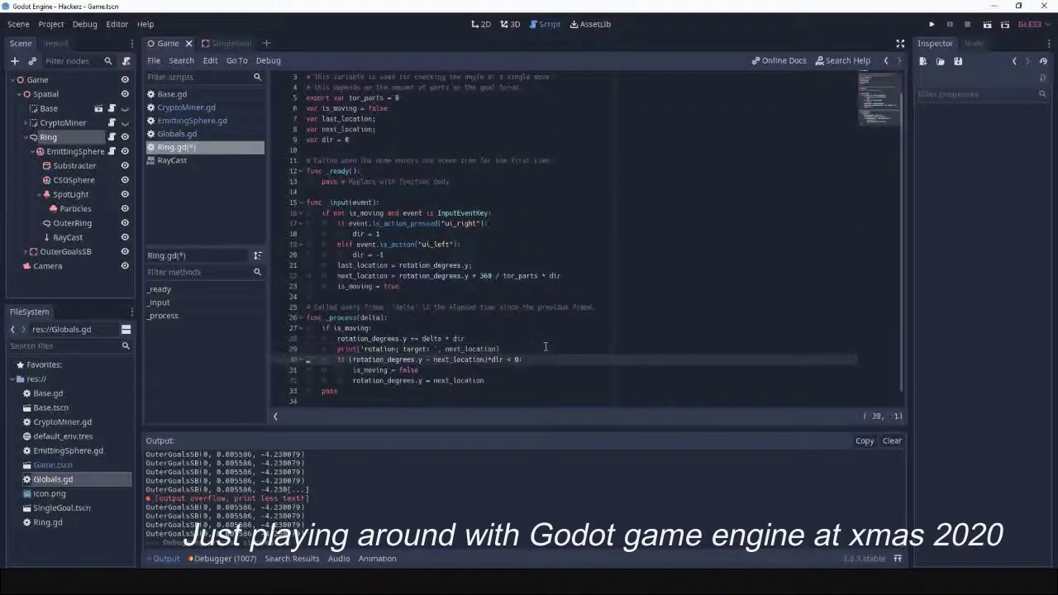
pyautogui.press('F5')
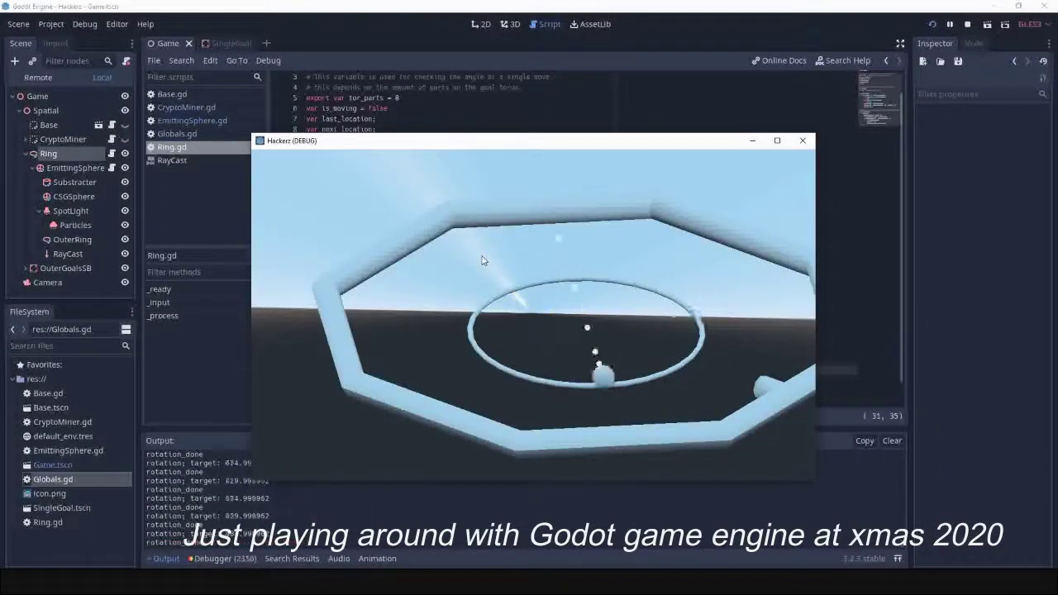
pyautogui.press('F8')
# Wrap the target angle with % 360 and add a modulo comment.
pyautogui.write('% 360')
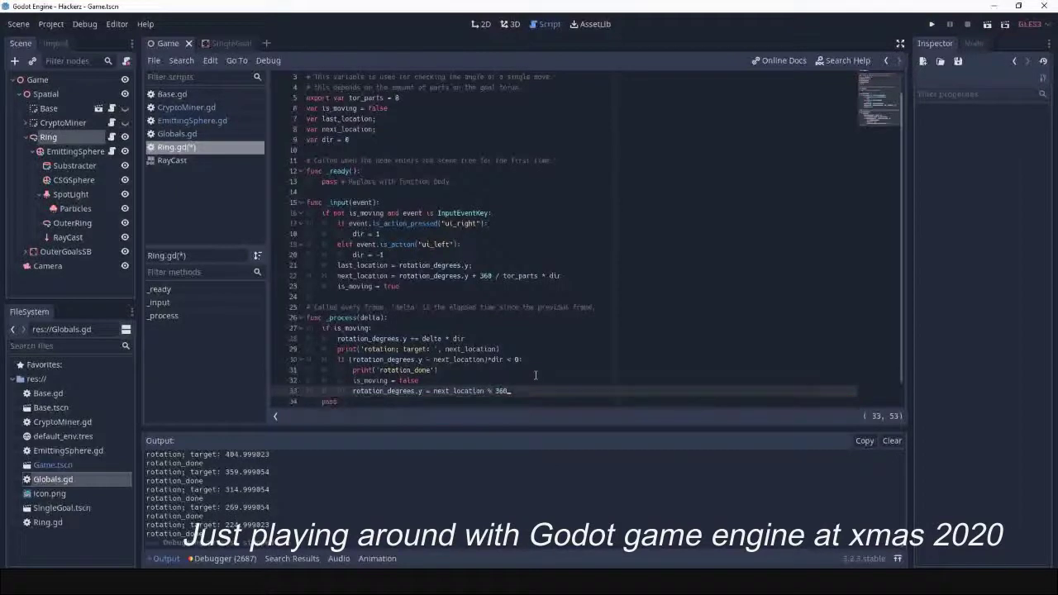
pyautogui.press('Up')
pyautogui.press('Up')
pyautogui.press('Up')
pyautogui.click(527, 390)
pyautogui.write('+')
pyautogui.click(576, 264)
pyautogui.press('Return')
pyautogui.write('# avoid too big numbers')
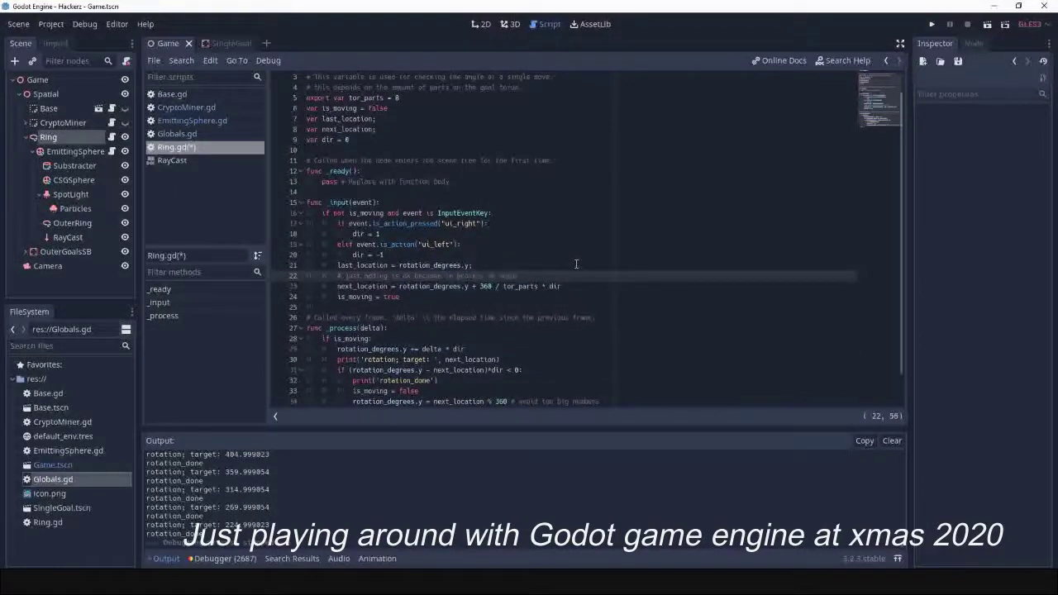
pyautogui.write('ulo')
# Change the right-key check to is_action_just_pressed, save Ring.gd, and rerun the game.
pyautogui.click(428, 223)
pyautogui.hotkey('ctrl', 's')
pyautogui.write('press')
pyautogui.press('F5')
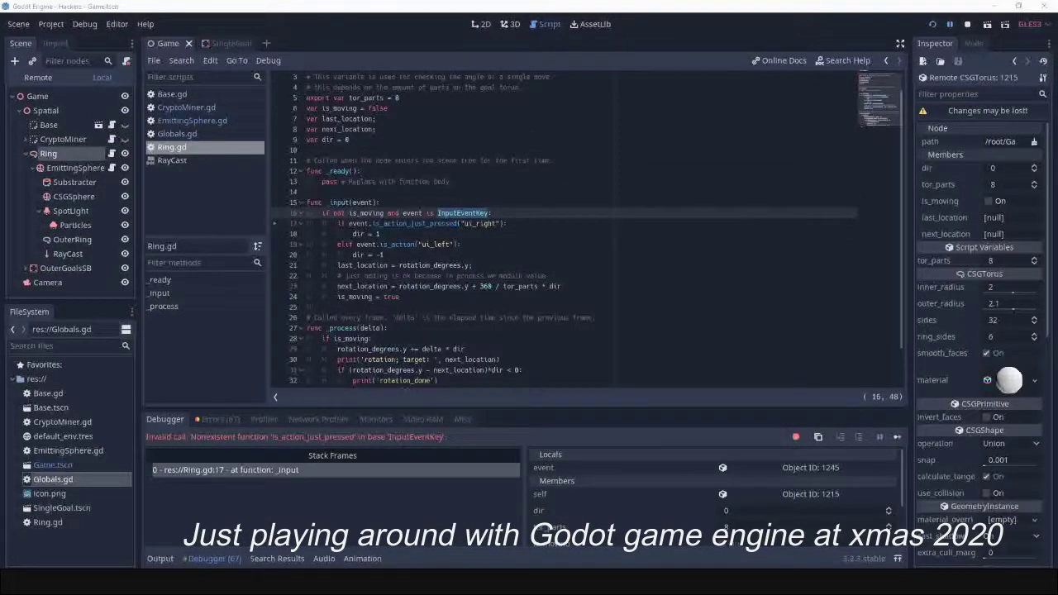
# Replace just_pressed with _pressed in both key checks and run the game.
pyautogui.click(413, 223)
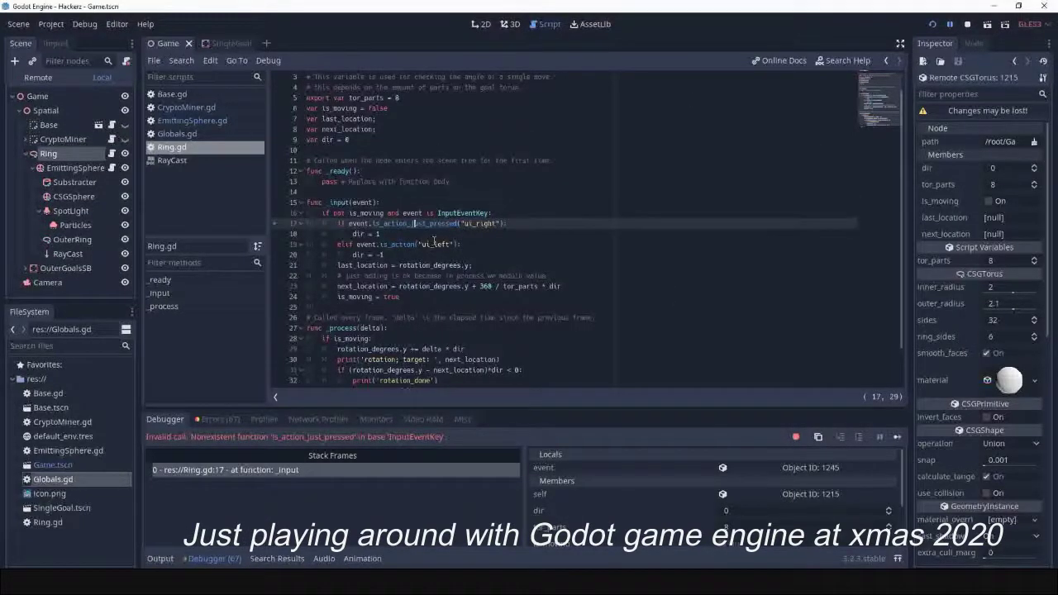
pyautogui.press('Delete')
pyautogui.press('Delete')
pyautogui.press('Delete')
pyautogui.click(485, 244)
pyautogui.click(416, 244)
pyautogui.write('_pressed')
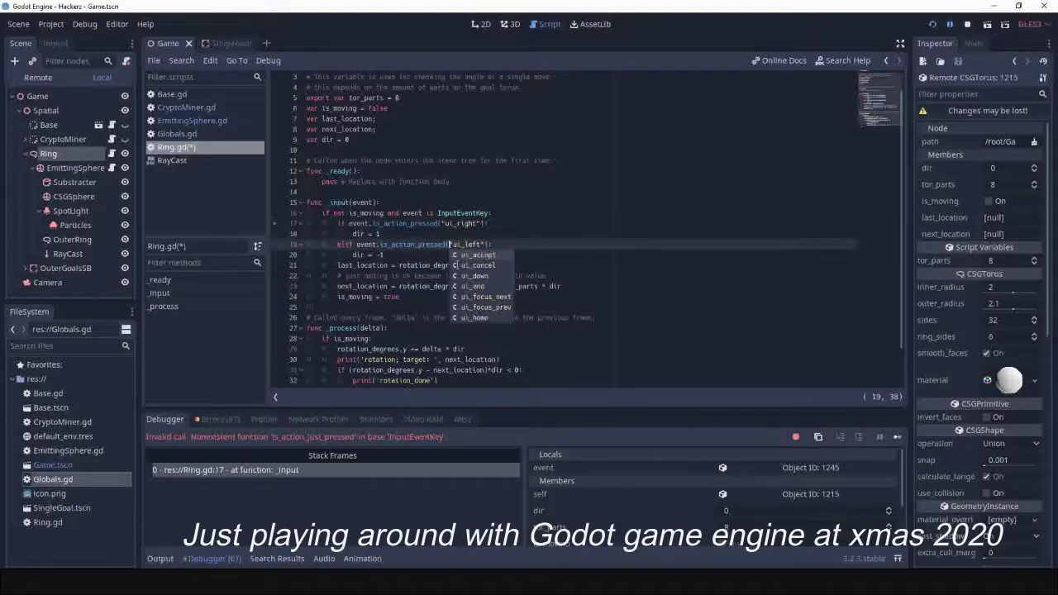
pyautogui.press('F5')
# Close the parenthesis on line 34 and relaunch the game to test it.
pyautogui.click(419, 359)
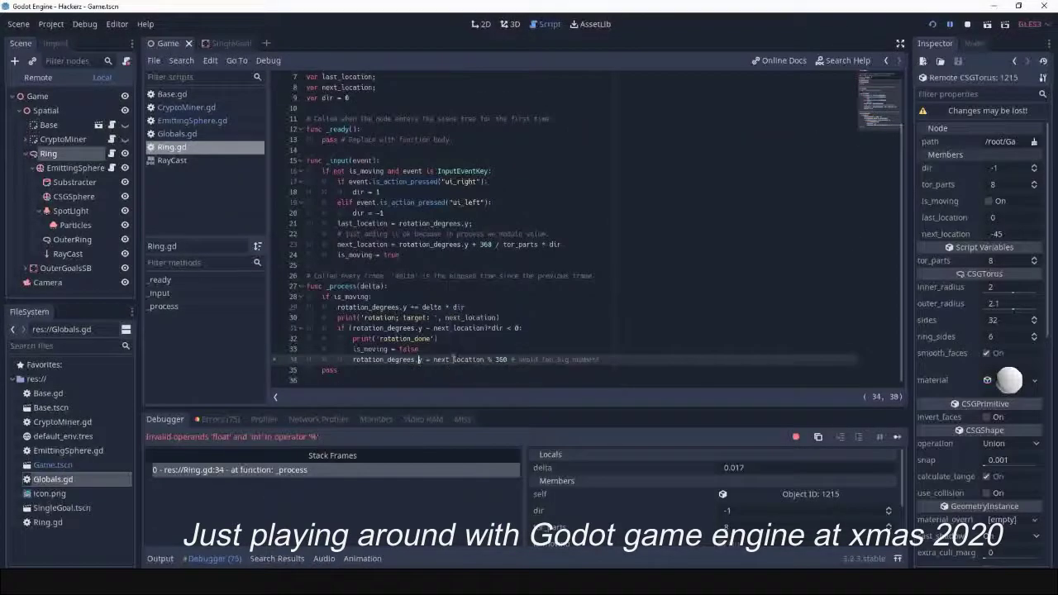
pyautogui.write(')')
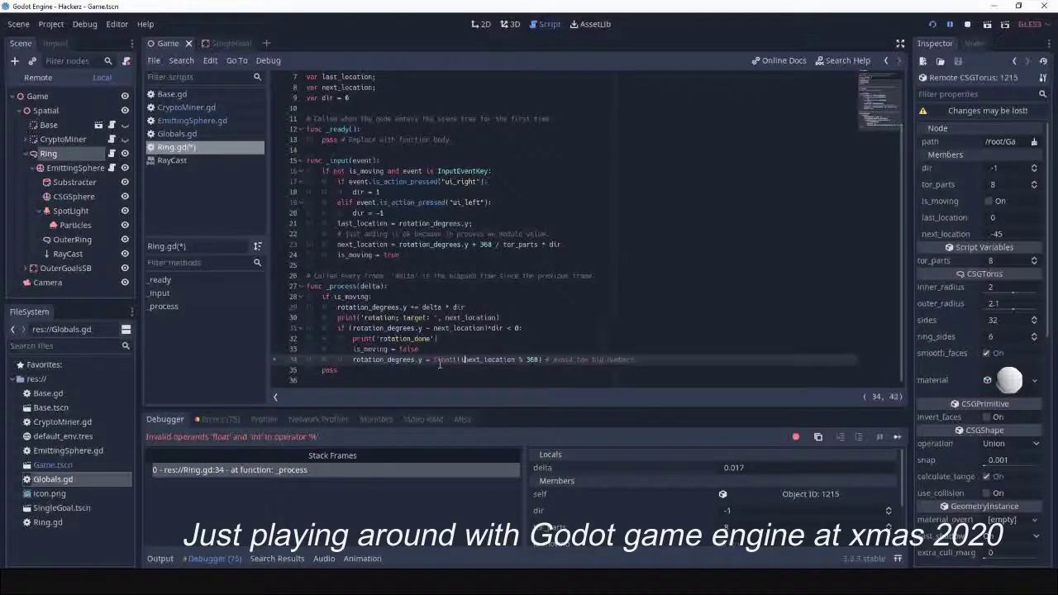
pyautogui.click(932, 24)
pyautogui.click(932, 24)
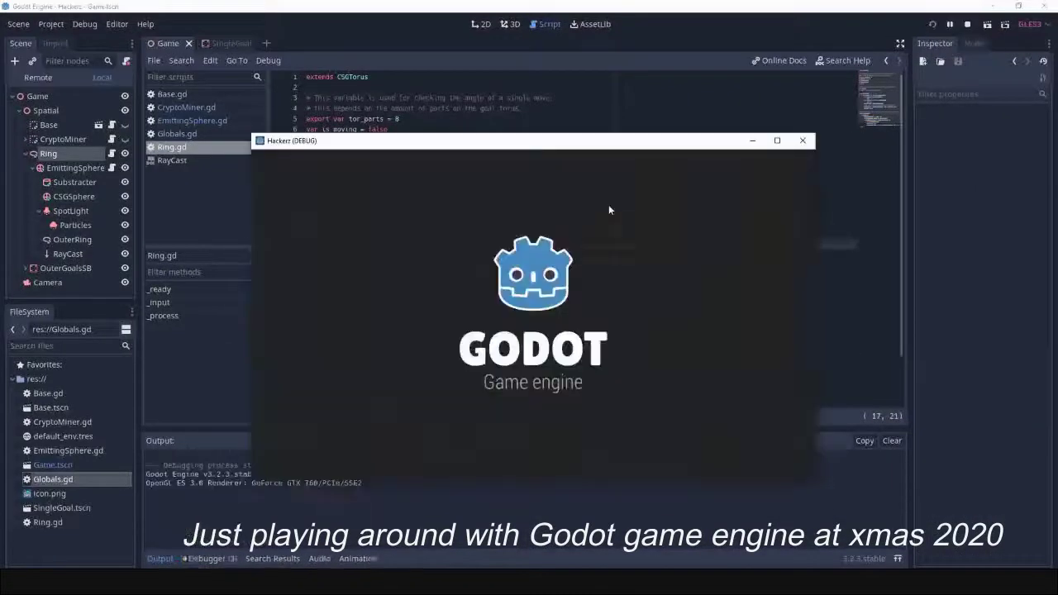
pyautogui.press('Right')
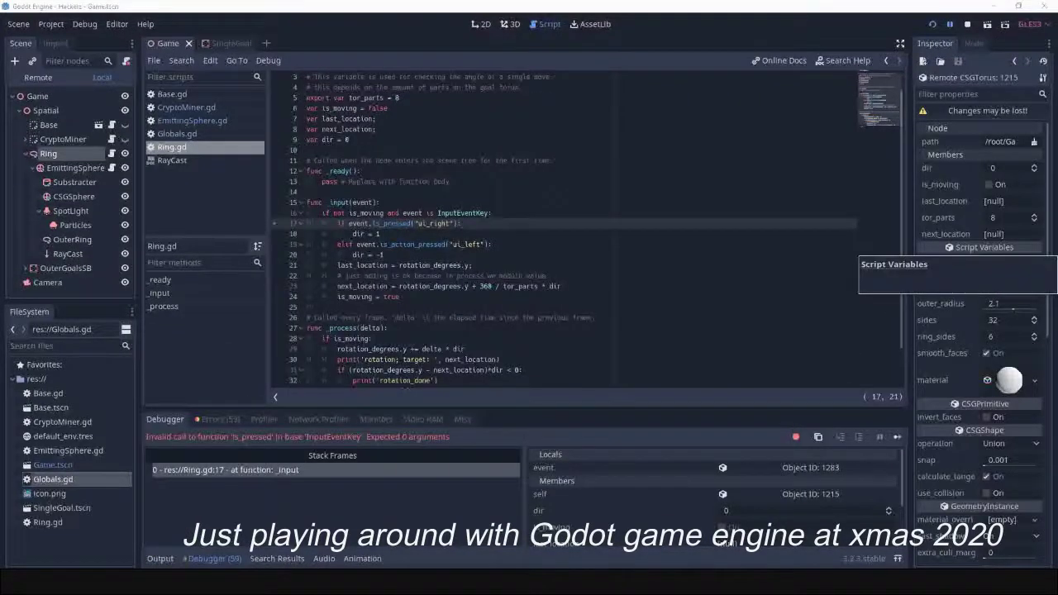
# Use is_action_pressed, print 'last' and 'next' locations above is_moving = true, and run.
pyautogui.doubleClick(394, 223)
pyautogui.press('BackSpace')
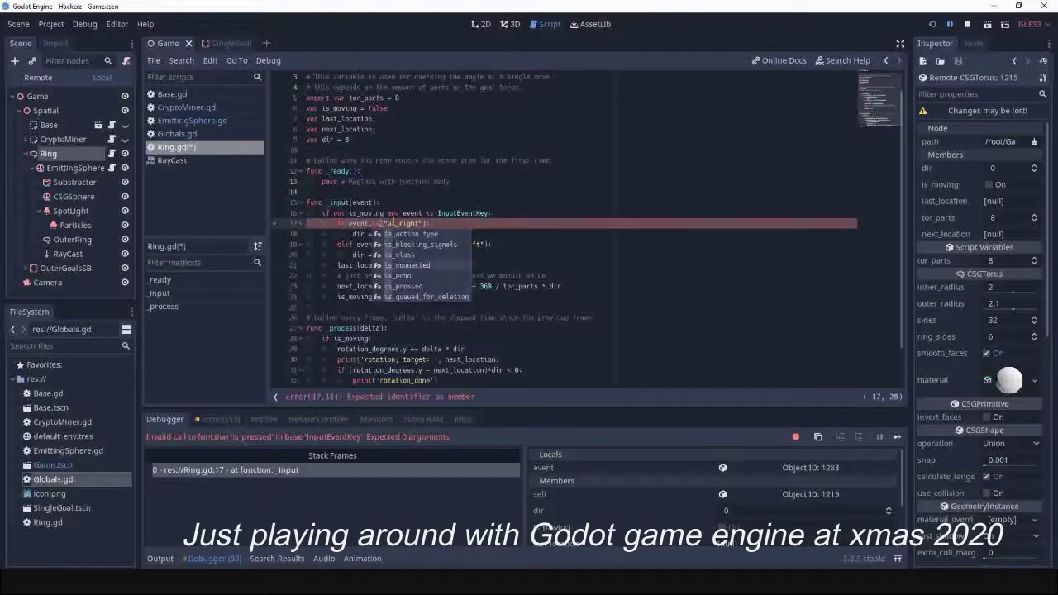
pyautogui.write('s_action_pressed')
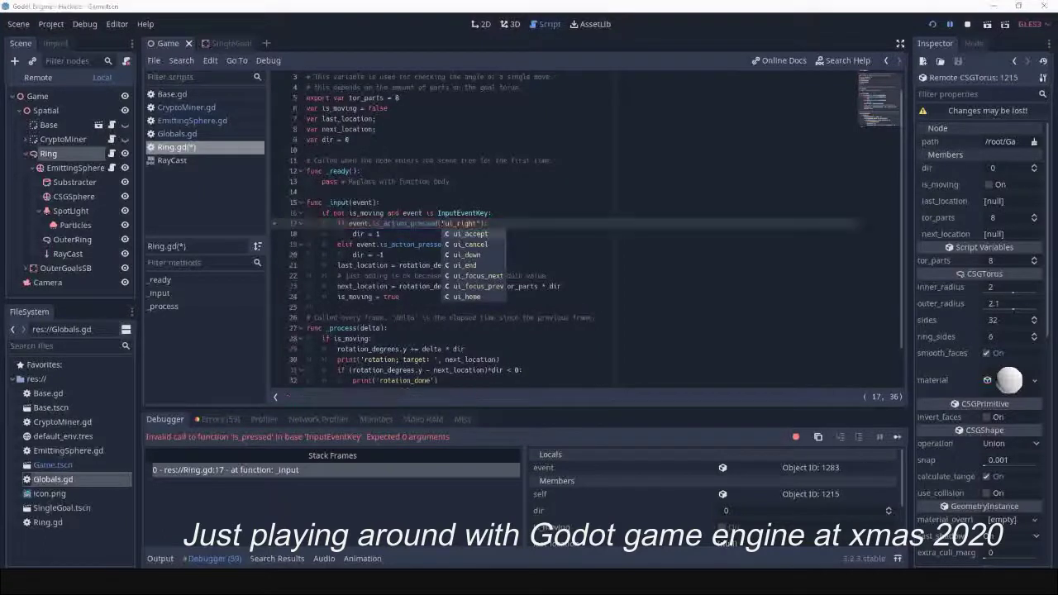
pyautogui.click(325, 274)
pyautogui.press('Return')
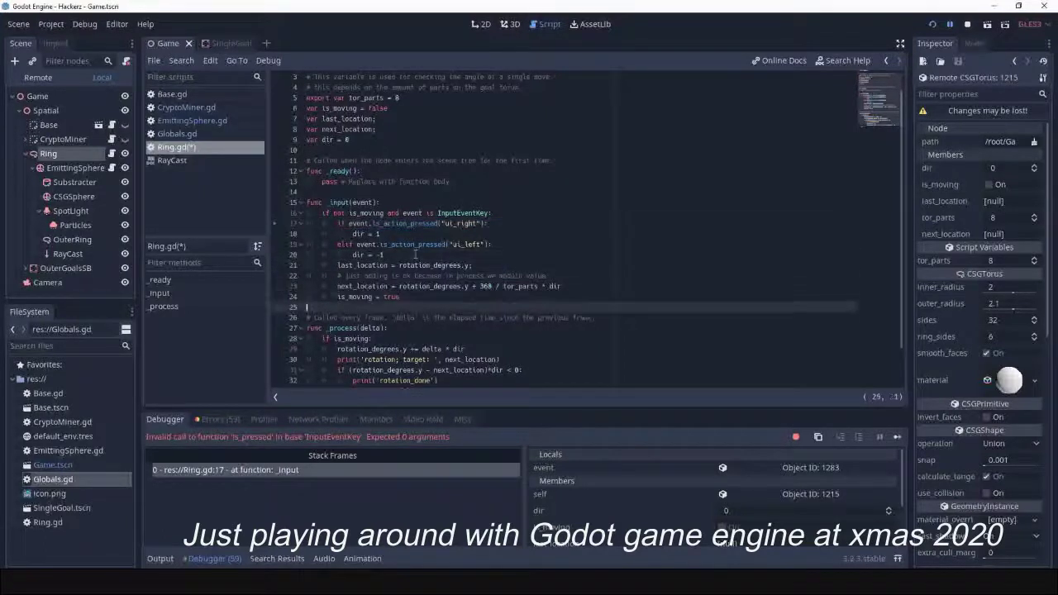
pyautogui.write("print('last', last_location)")
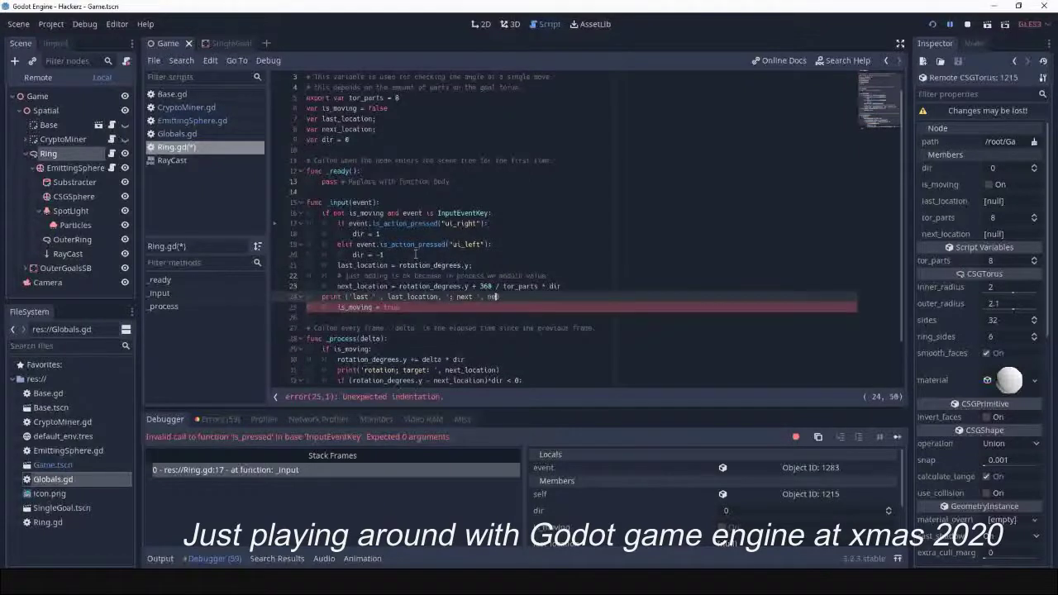
pyautogui.write('xt_location)')
pyautogui.press('F5')
# Step the ring right and left in the running game, stop it, and relaunch.
pyautogui.press('Right')
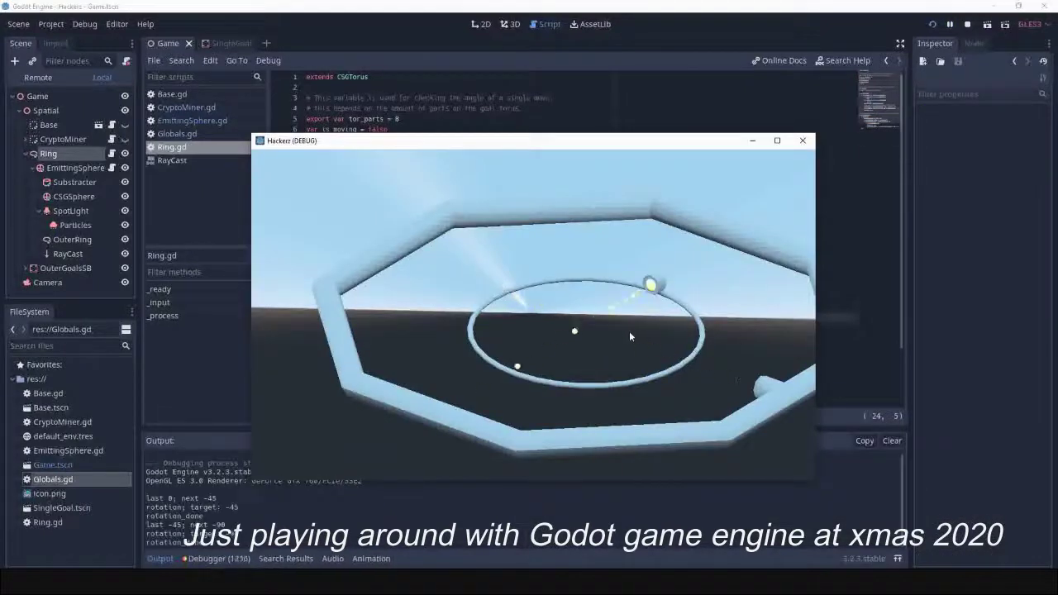
pyautogui.press('Right')
pyautogui.press('Right')
pyautogui.press('Right')
pyautogui.press('Right')
pyautogui.press('Right')
pyautogui.press('Right')
pyautogui.press('Left')
pyautogui.press('Right')
pyautogui.press('Right')
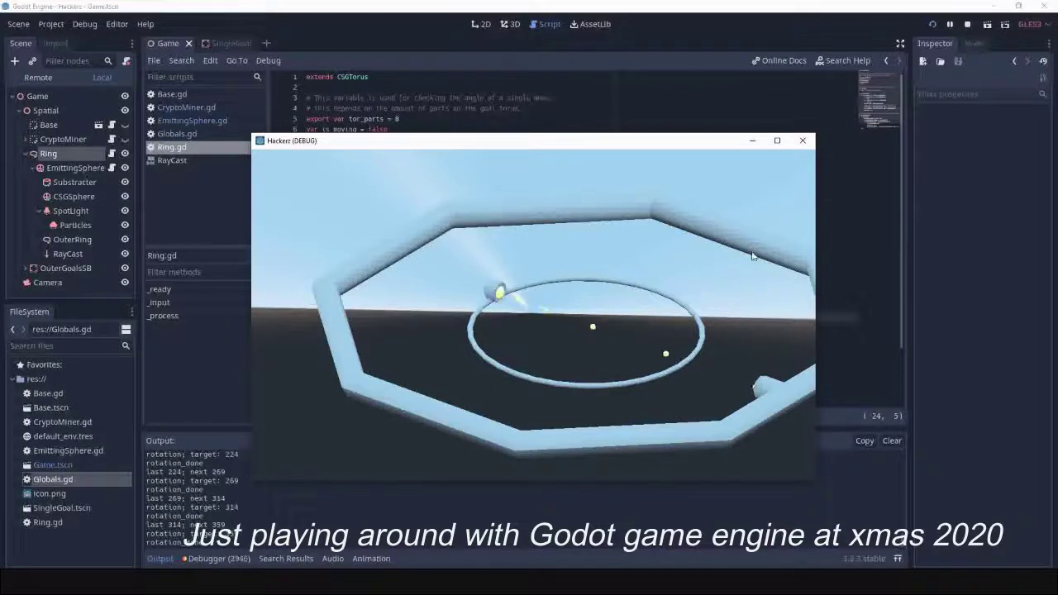
pyautogui.press('F8')
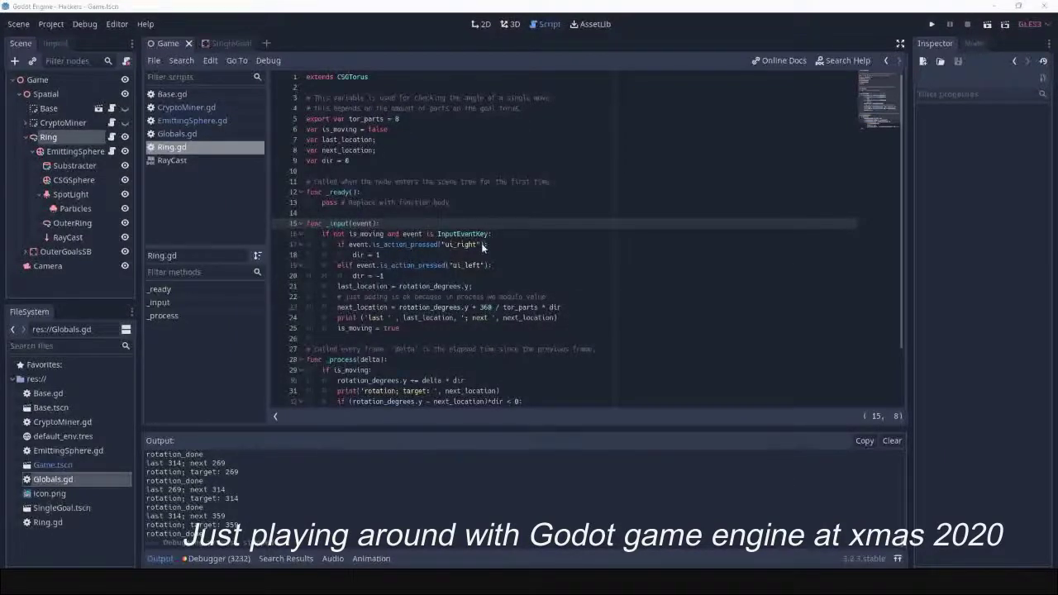
pyautogui.click(504, 277)
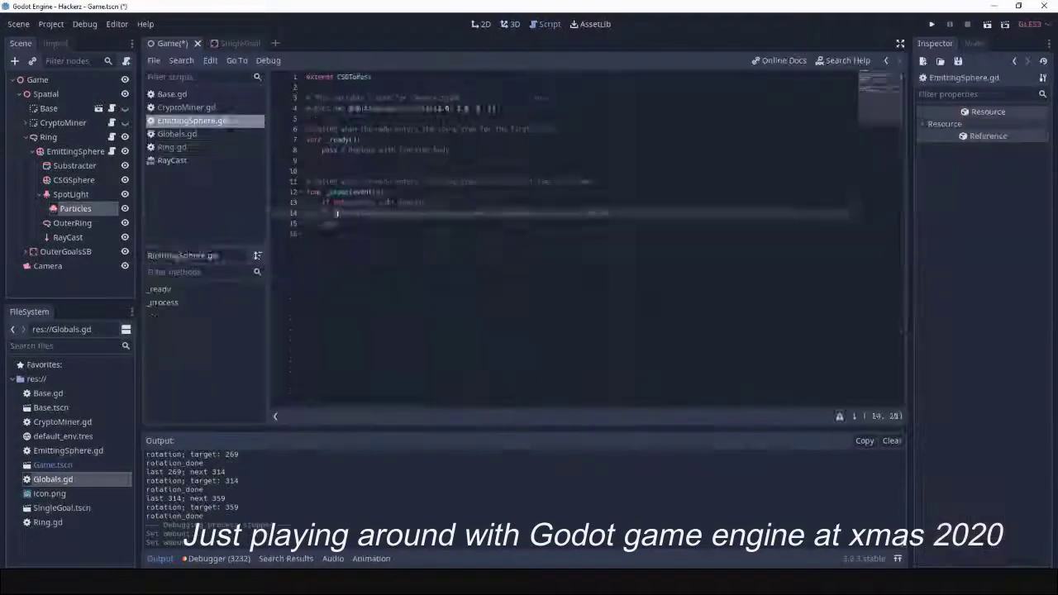
pyautogui.write("print('here')")
pyautogui.press('F5')
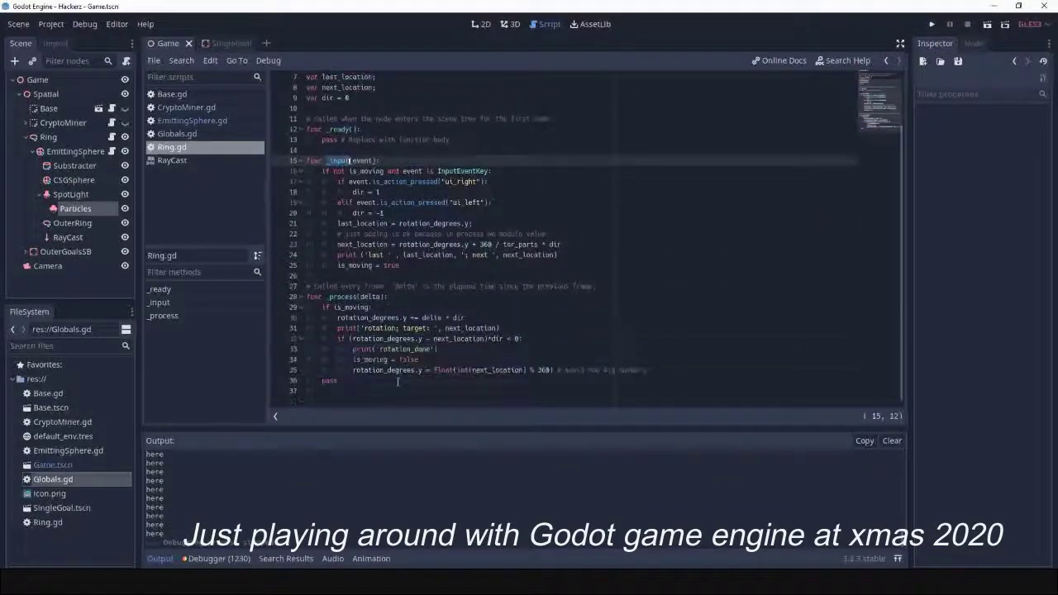
# Declare signal moved in Ring.gd and connect it to the goal node's _on_Ring_moved handler.
pyautogui.write('nal moved')
pyautogui.click(462, 328)
pyautogui.write('emit_signal("moved')
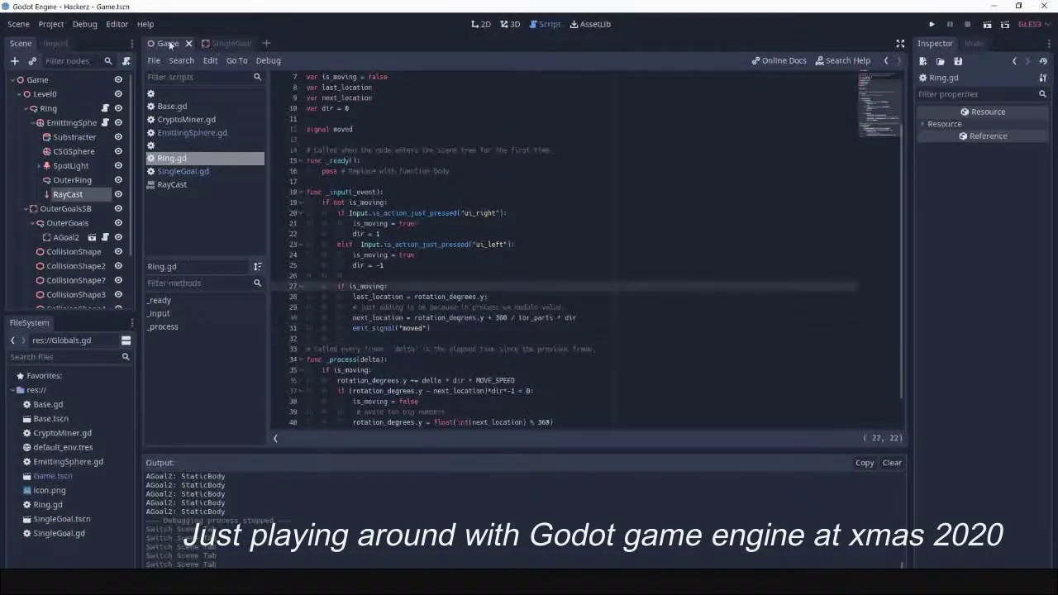
pyautogui.click(974, 45)
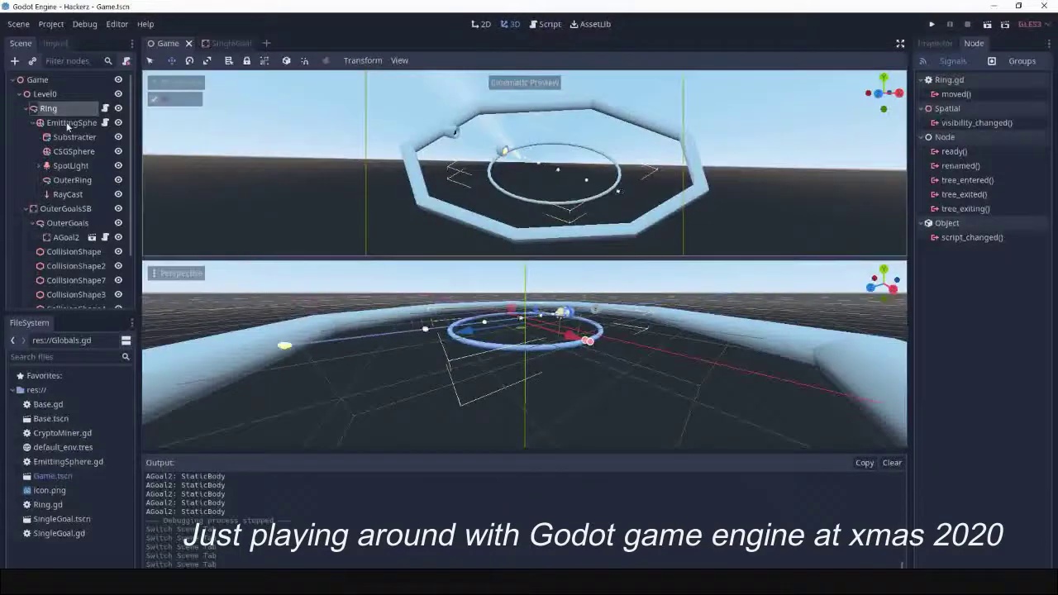
pyautogui.doubleClick(956, 94)
pyautogui.click(318, 313)
pyautogui.click(467, 427)
pyautogui.write('$Goal/Inner.materia')
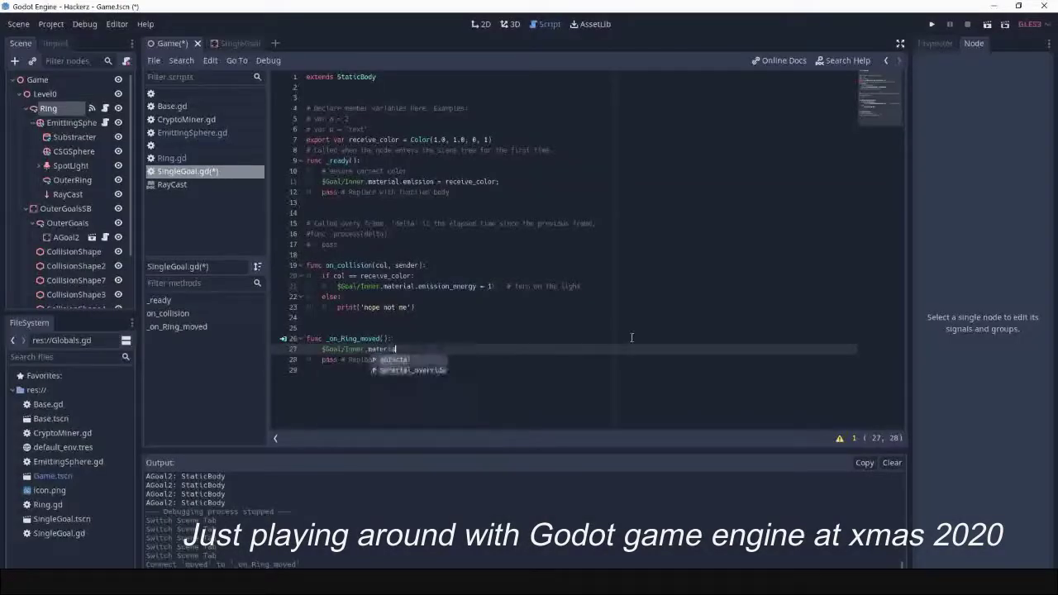
# Set the goal light's emission_energy to 0 in the handler, tweak EmittingSphere.gd, and test in-game.
pyautogui.write('l.emission_energy = 0    # turn off the light again')
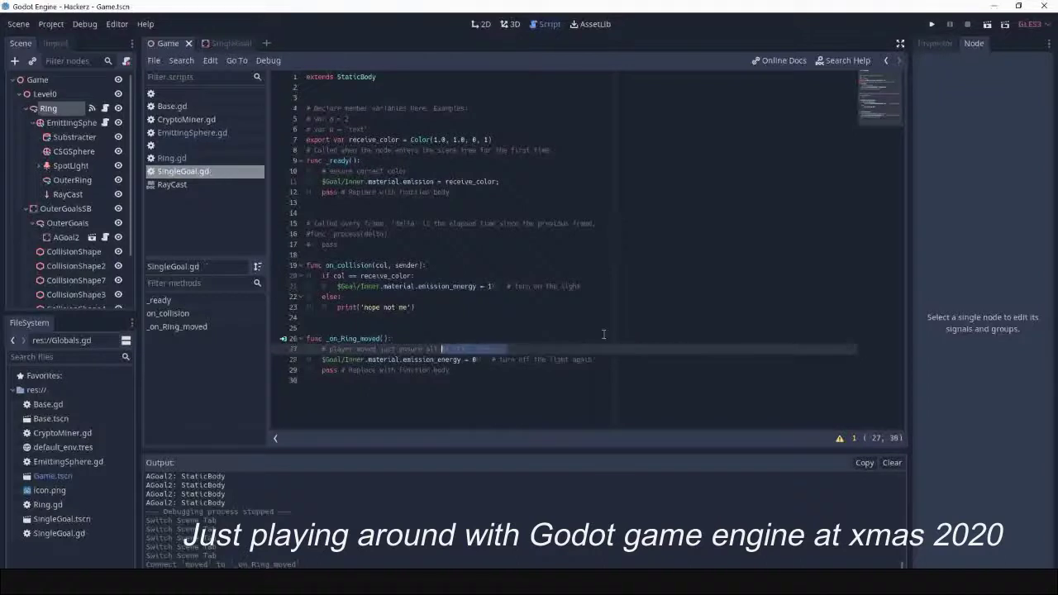
pyautogui.press('F5')
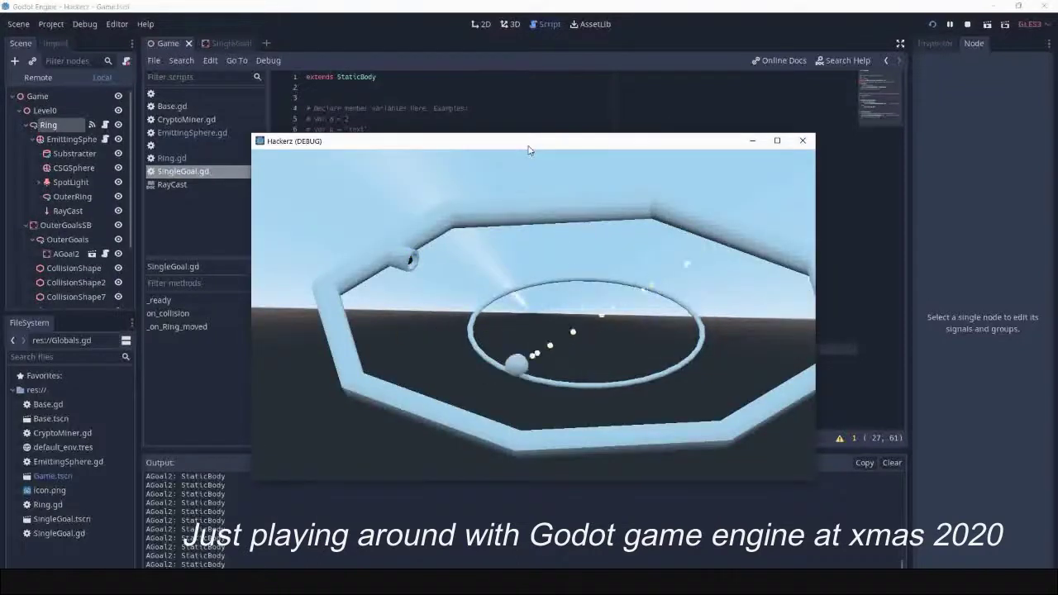
pyautogui.press('F8')
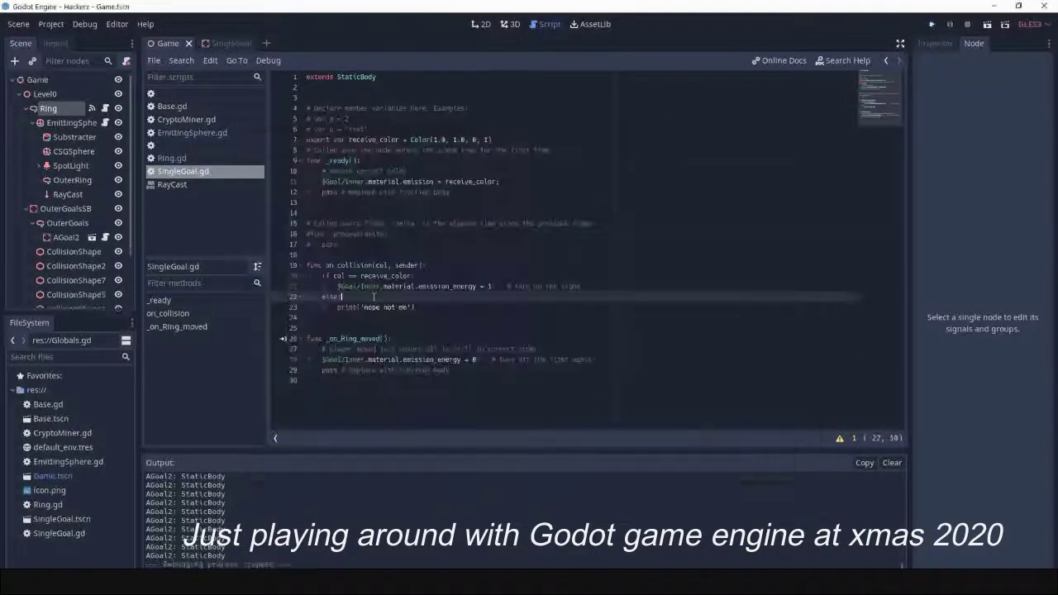
pyautogui.click(192, 132)
pyautogui.click(467, 202)
pyautogui.press('Down')
pyautogui.press('Down')
pyautogui.press('Down')
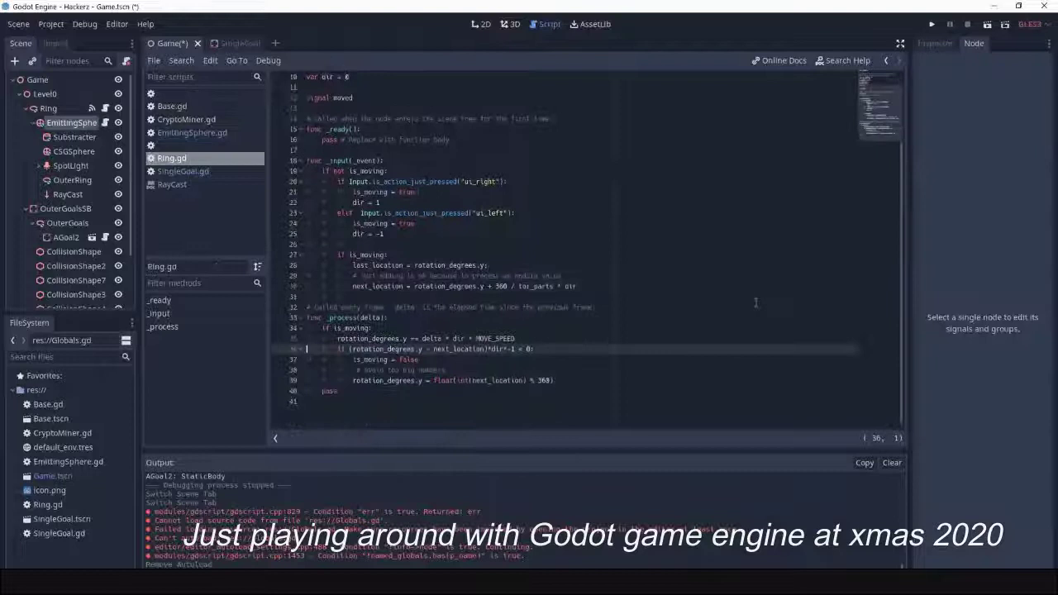
pyautogui.press('F5')
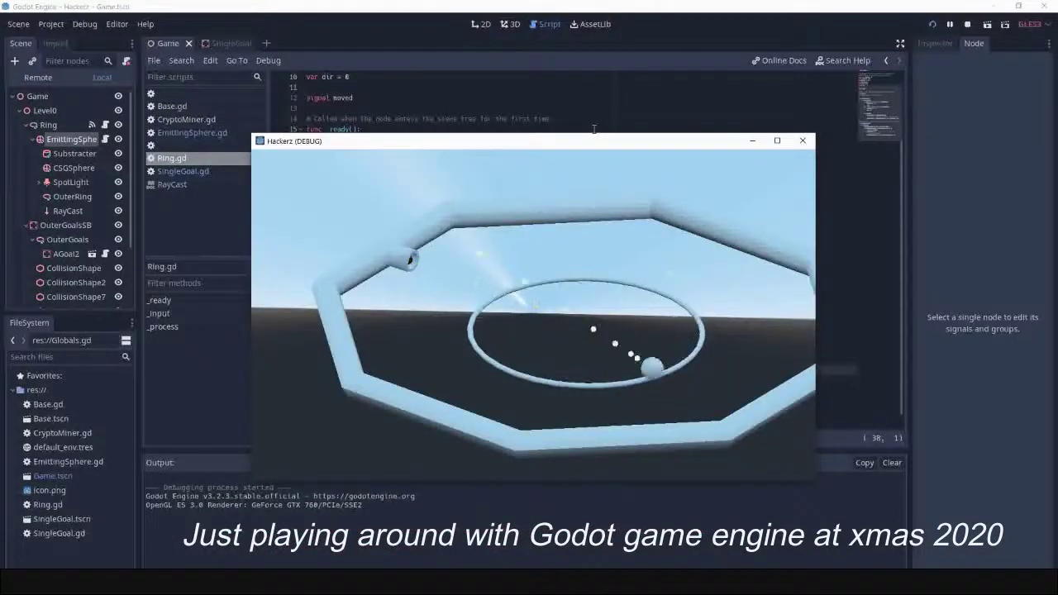
pyautogui.press('F8')
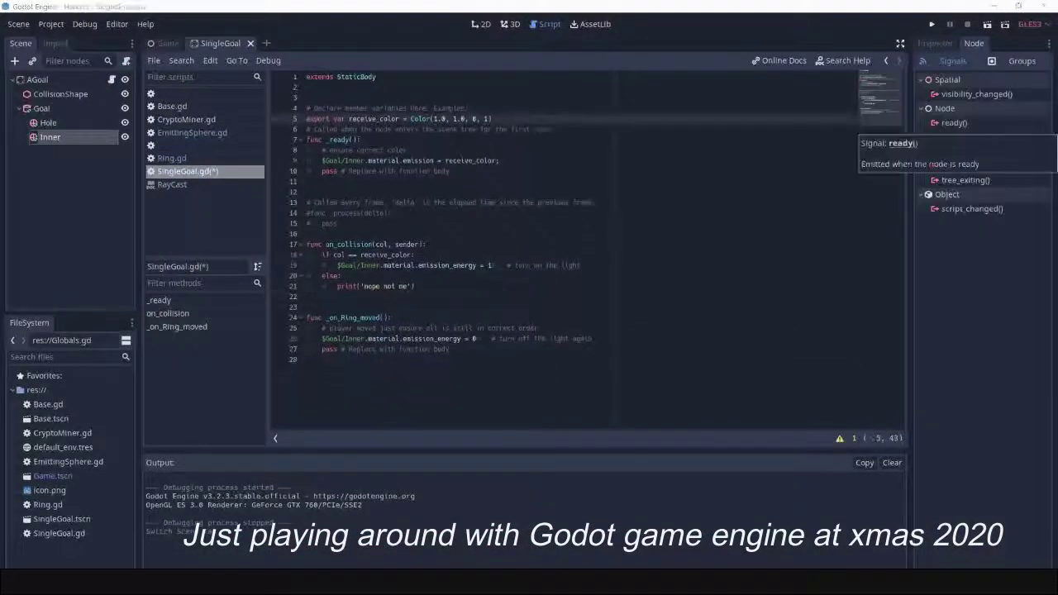
# Declare an on_hit signal at the top of SingleGoal.gd.
pyautogui.click(532, 106)
pyautogui.press('Return')
pyautogui.write('signal')
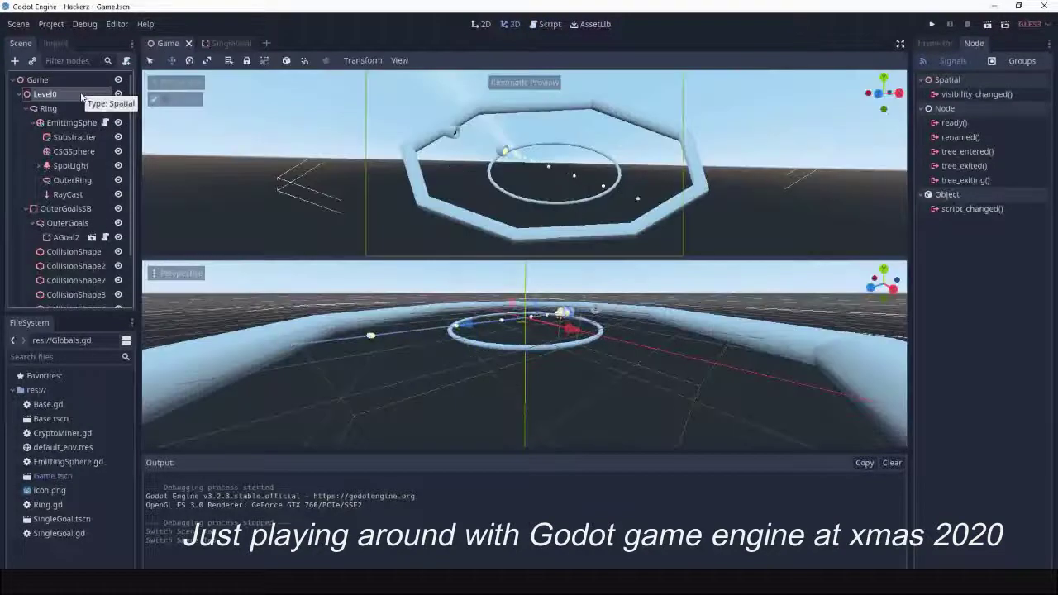
# Preview wireframe and overdraw shading, disable Cinematic Preview, and rotate the Camera to a new angle.
pyautogui.click(196, 83)
pyautogui.click(197, 276)
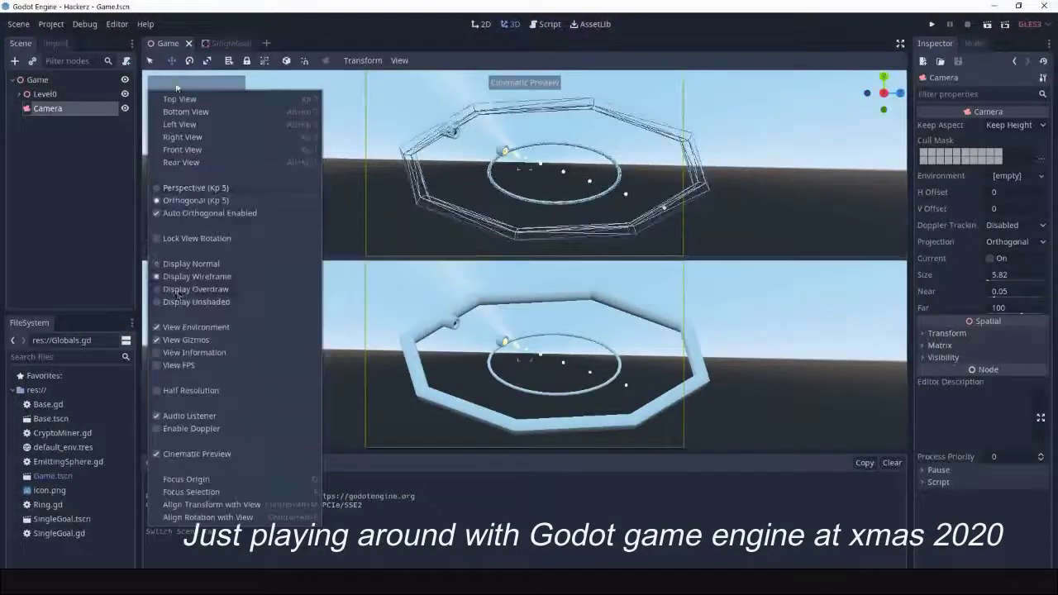
pyautogui.click(196, 288)
pyautogui.click(191, 263)
pyautogui.click(196, 454)
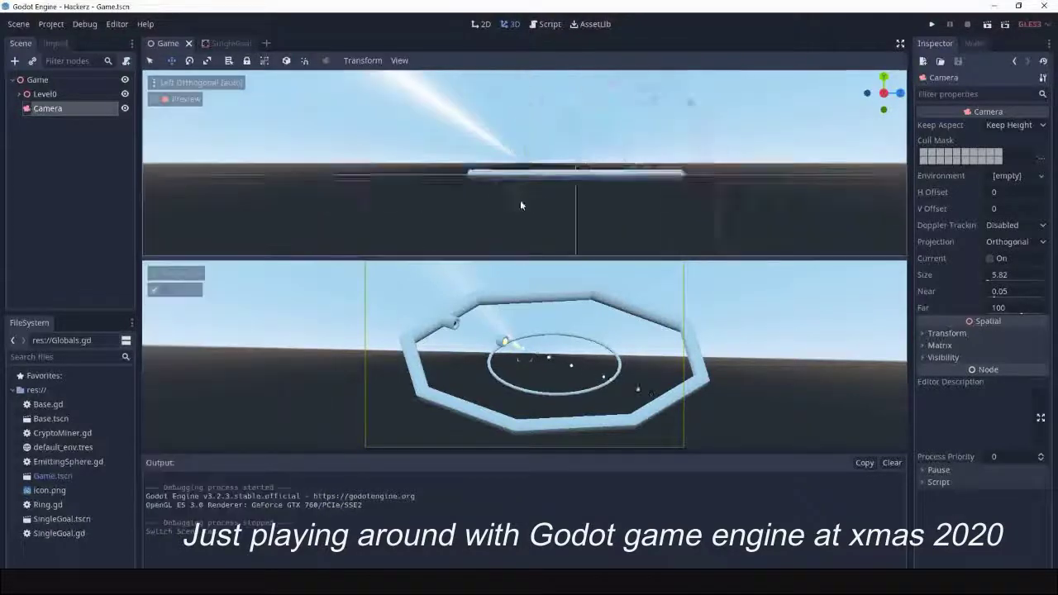
pyautogui.press('e')
pyautogui.click(196, 82)
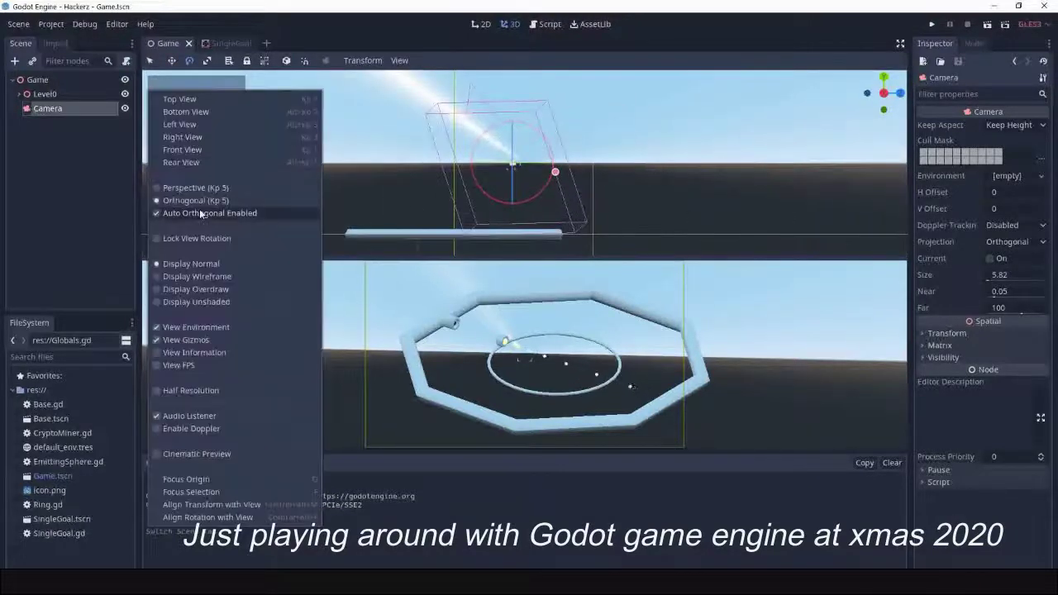
pyautogui.click(399, 61)
pyautogui.click(378, 171)
pyautogui.moveTo(553, 171); pyautogui.dragTo(534, 172)
# Add a Viewport and a CanvasLayer as children of the Game node.
pyautogui.rightClick(46, 83)
pyautogui.click(89, 92)
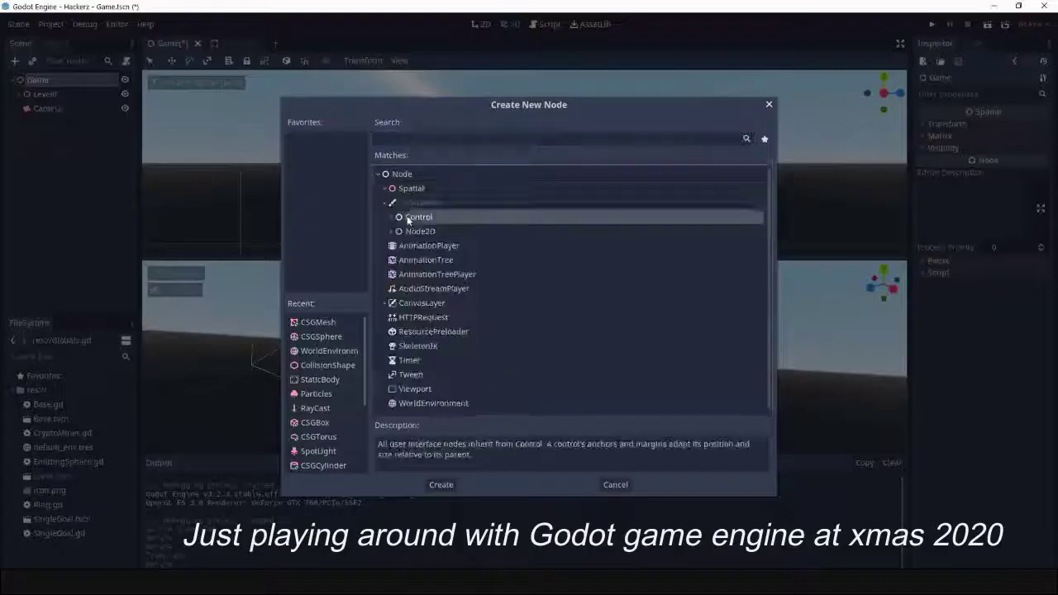
pyautogui.click(317, 321)
pyautogui.click(440, 484)
pyautogui.hotkey('ctrl', 'a')
pyautogui.write('canva')
pyautogui.press('Return')
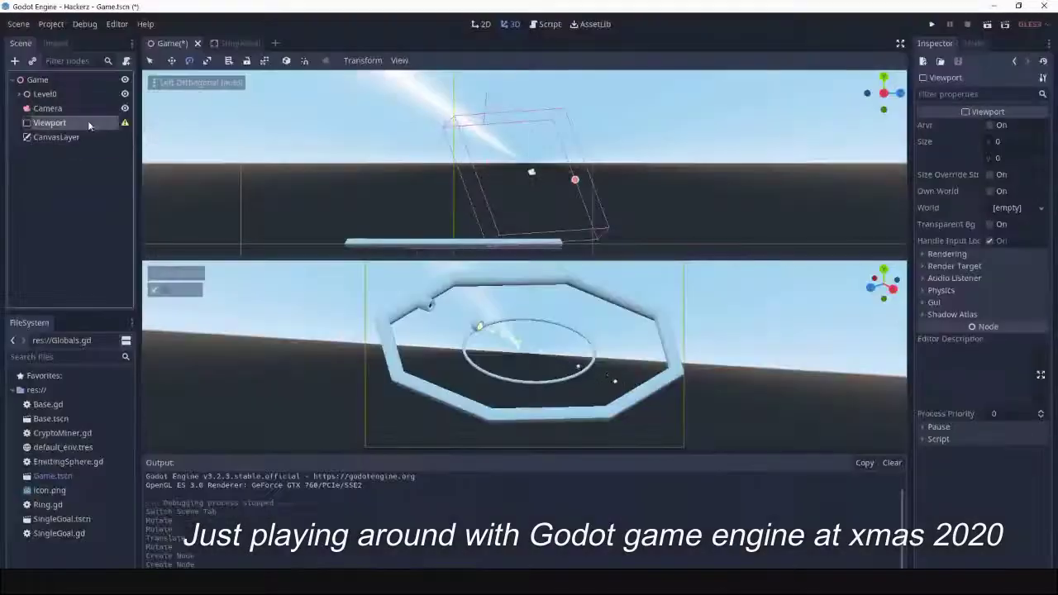
# Add a CenterContainer under the CanvasLayer.
pyautogui.hotkey('ctrl', 'a')
pyautogui.click(428, 203)
pyautogui.click(438, 246)
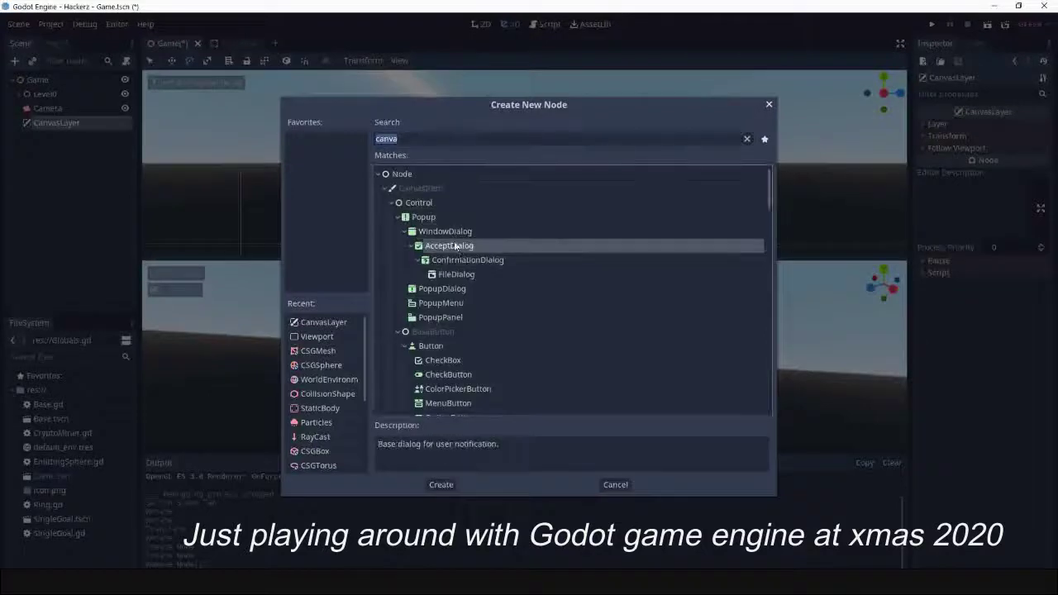
pyautogui.scroll(-3, 438, 247)
pyautogui.scroll(-2, 438, 248)
pyautogui.doubleClick(430, 211)
# Add a Label under the CenterContainer.
pyautogui.hotkey('ctrl', 'a')
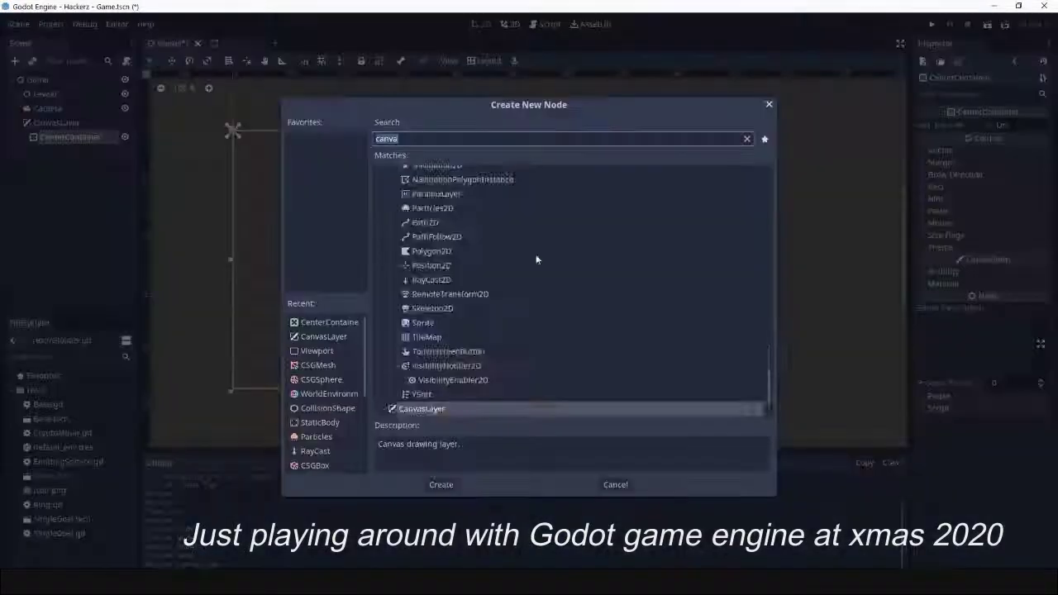
pyautogui.scroll(5, 537, 256)
pyautogui.scroll(5, 539, 263)
pyautogui.scroll(5, 541, 268)
pyautogui.write('label')
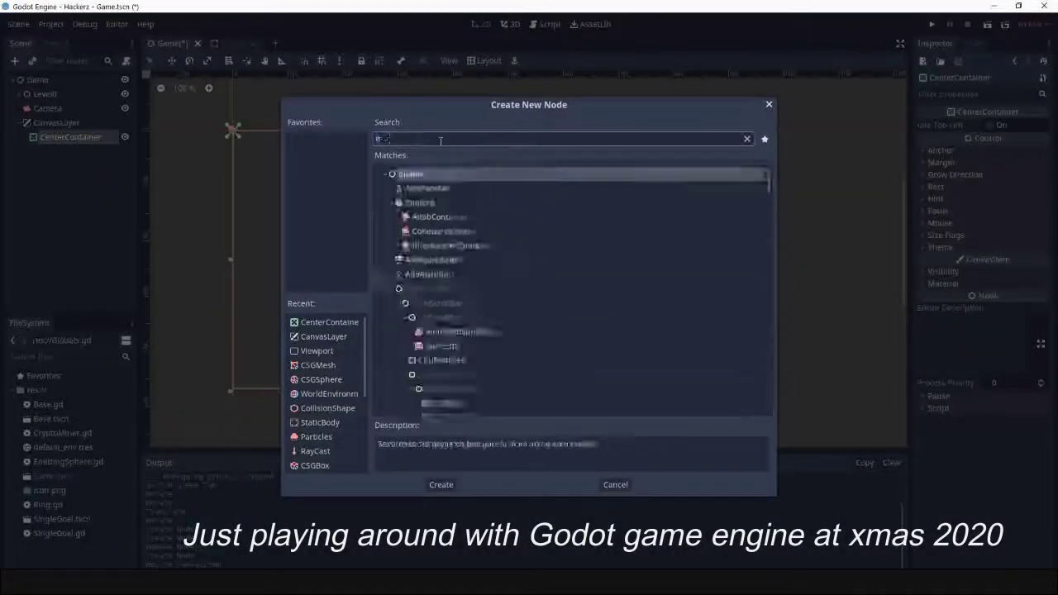
pyautogui.doubleClick(533, 213)
pyautogui.write('ion!')
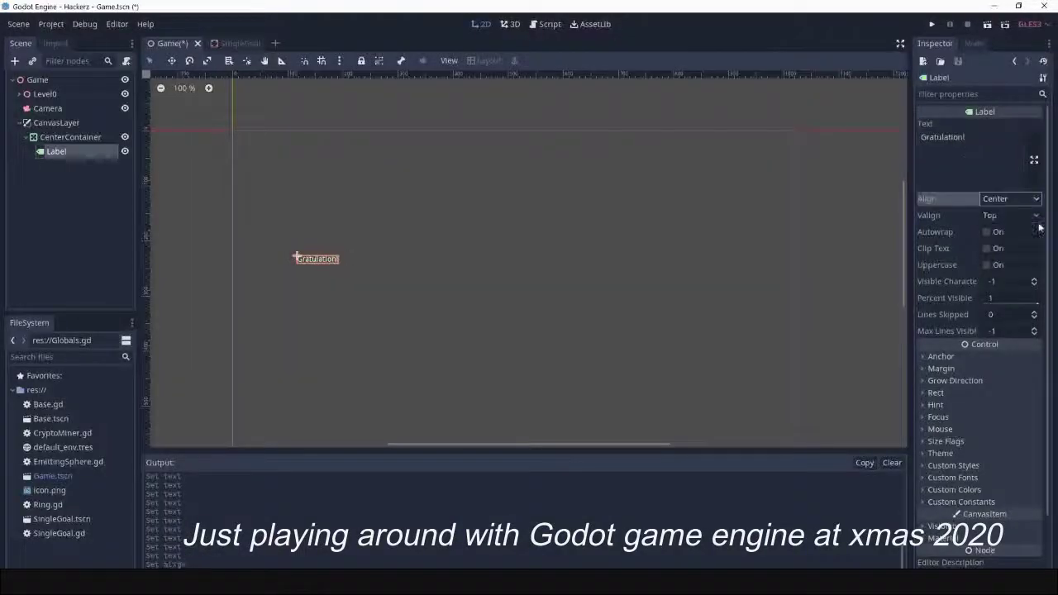
# Add a TextureButton under the CenterContainer.
pyautogui.rightClick(70, 136)
pyautogui.click(169, 146)
pyautogui.write('button')
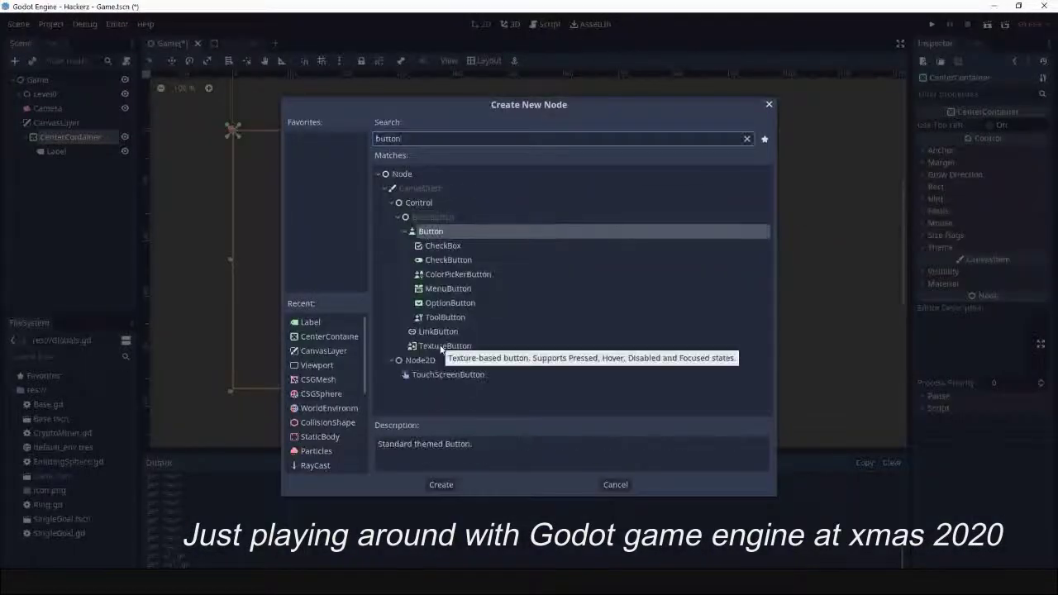
pyautogui.doubleClick(441, 347)
# Add a LinkButton with text 'Weiter', then delete it again.
pyautogui.hotkey('ctrl', 'a')
pyautogui.doubleClick(438, 332)
pyautogui.click(1008, 125)
pyautogui.write('Weiter')
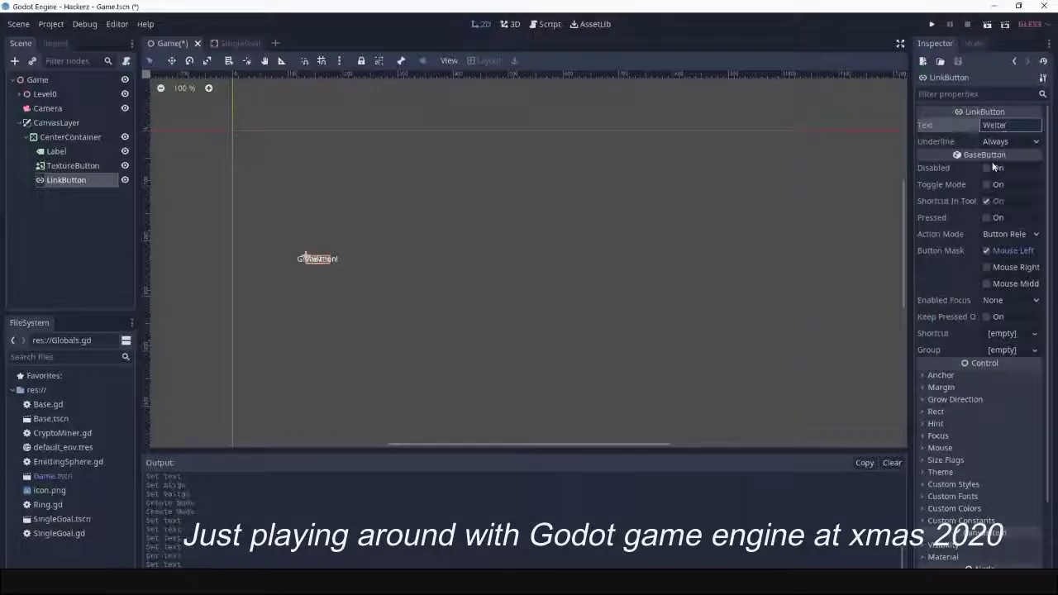
pyautogui.press('Delete')
pyautogui.press('Return')
# Replace the CenterContainer with a VBoxContainer holding the Label and TextureButton.
pyautogui.click(70, 136)
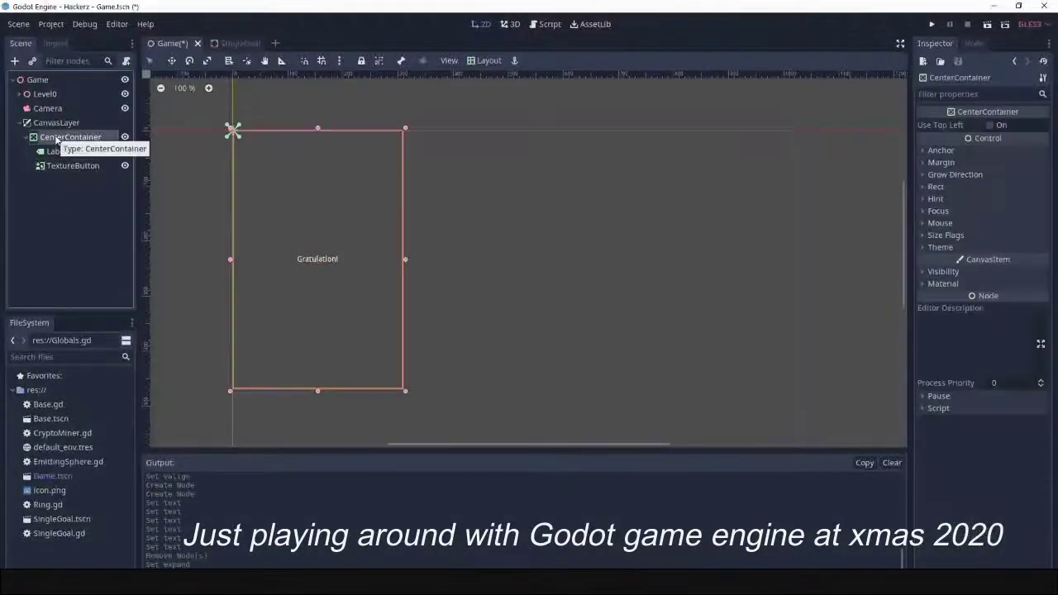
pyautogui.click(56, 122)
pyautogui.hotkey('ctrl', 'a')
pyautogui.write('container')
pyautogui.press('Return')
pyautogui.moveTo(56, 151)
pyautogui.mouseDown()
pyautogui.moveTo(58, 177)
pyautogui.moveTo(57, 164)
pyautogui.mouseUp()
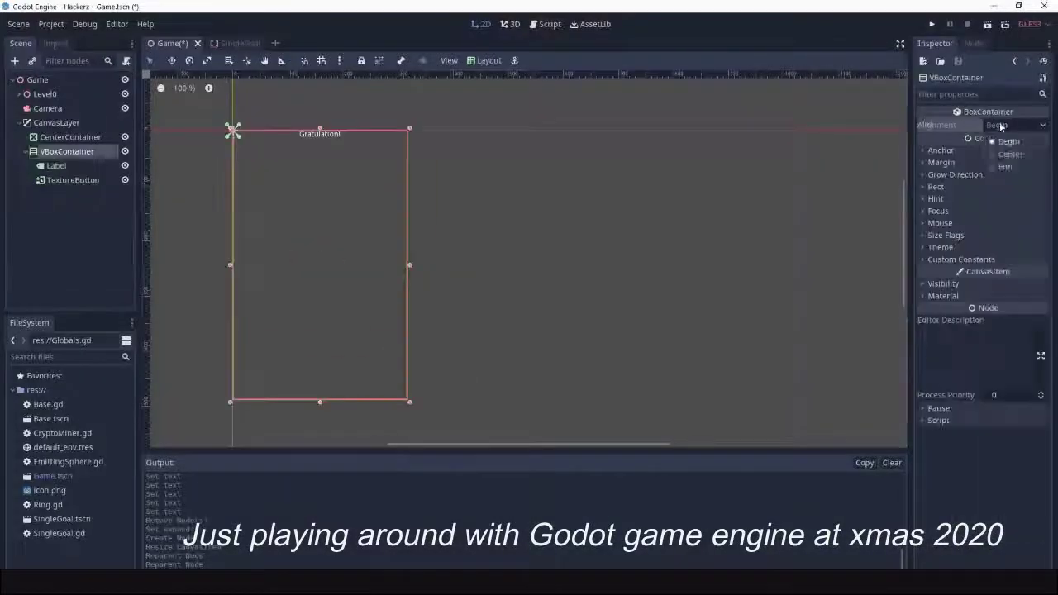
pyautogui.click(58, 137)
pyautogui.press('Delete')
pyautogui.press('Return')
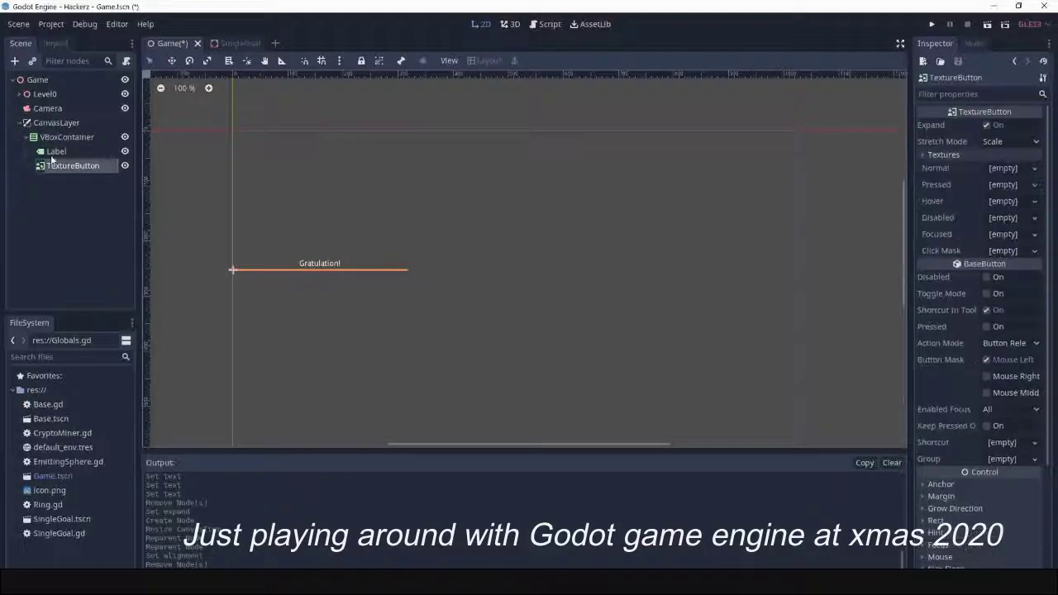
# Add a LinkButton to the VBoxContainer with text 'Next >>'.
pyautogui.hotkey('ctrl', 'a')
pyautogui.press('Return')
pyautogui.click(1009, 125)
pyautogui.write('Next >>')
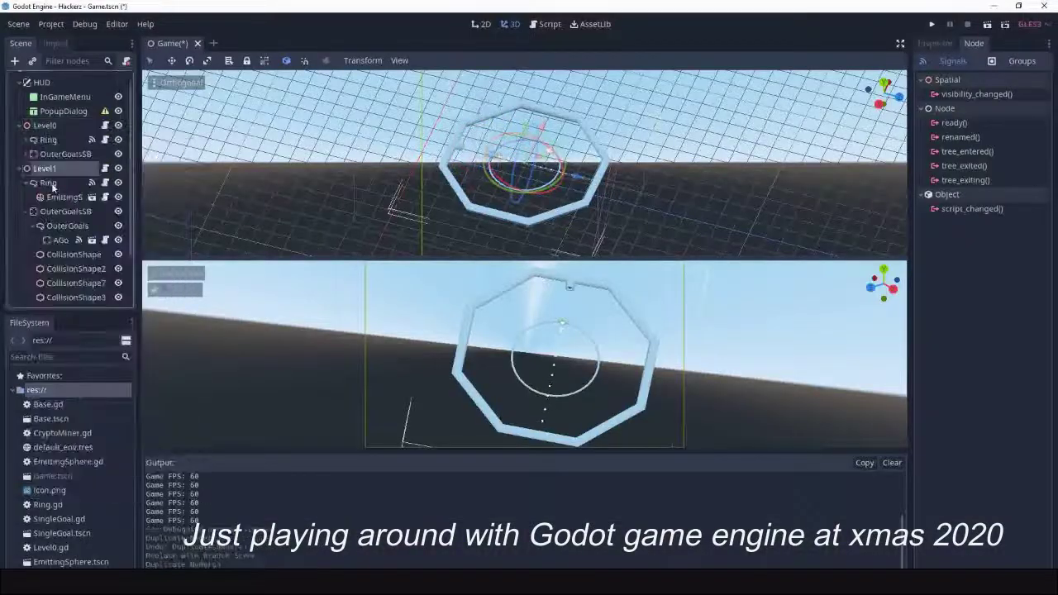
# Instance EmittingSphere.tscn under Level1's Ring and show its Transform values in the Inspector.
pyautogui.click(53, 184)
pyautogui.moveTo(71, 561); pyautogui.dragTo(52, 165)
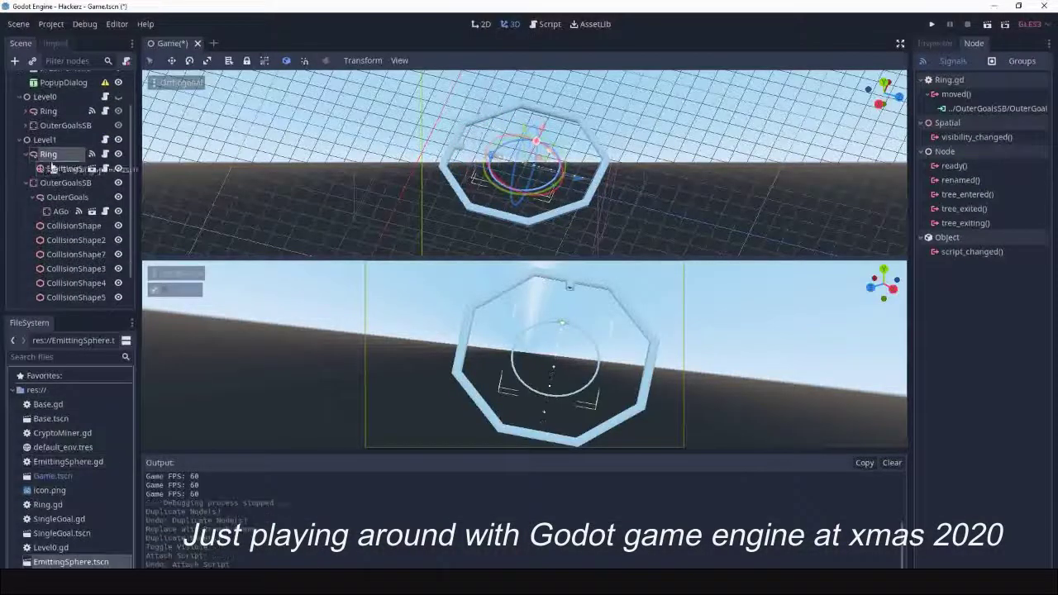
pyautogui.scroll(5, 524, 164)
pyautogui.click(362, 61)
pyautogui.click(415, 161)
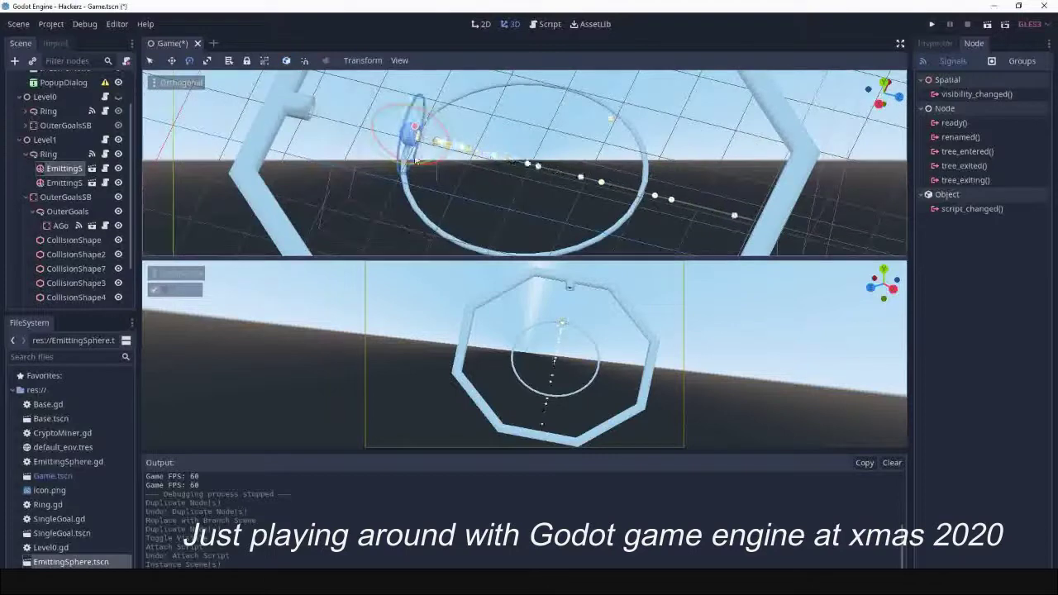
pyautogui.click(935, 43)
pyautogui.click(927, 410)
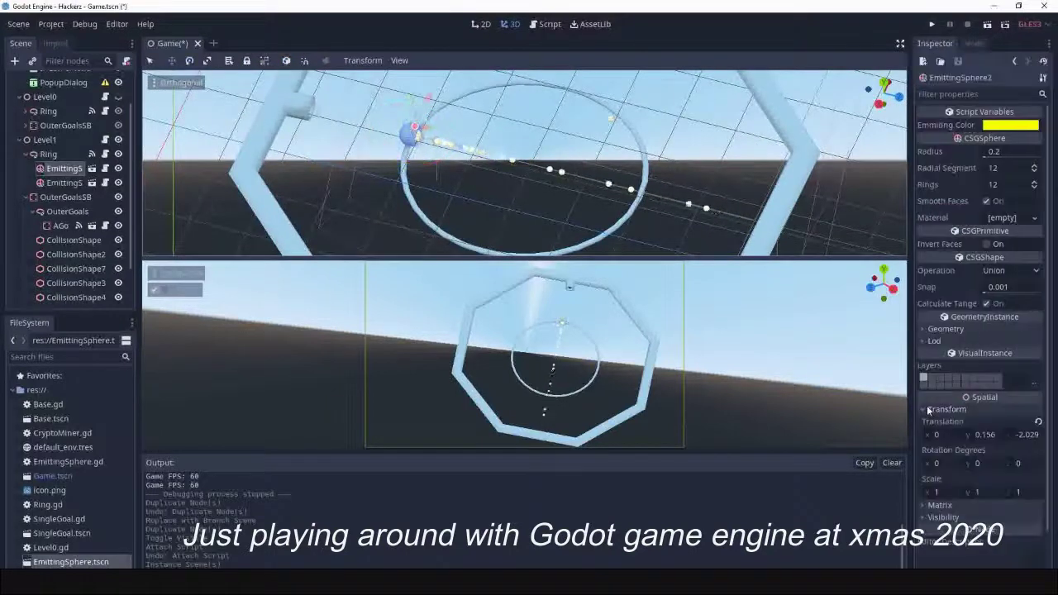
# Place the new sphere at -1.665, 0.156, -1.182, rotated 50° around Y.
pyautogui.click(190, 62)
pyautogui.moveTo(430, 145); pyautogui.dragTo(450, 165)
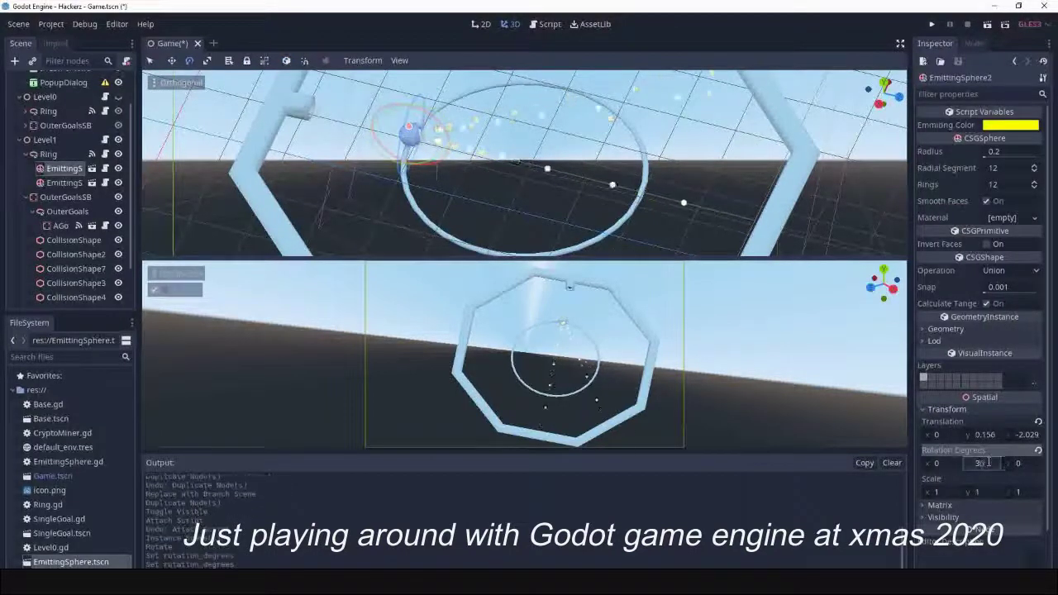
pyautogui.click(172, 60)
pyautogui.moveTo(409, 137); pyautogui.dragTo(488, 202)
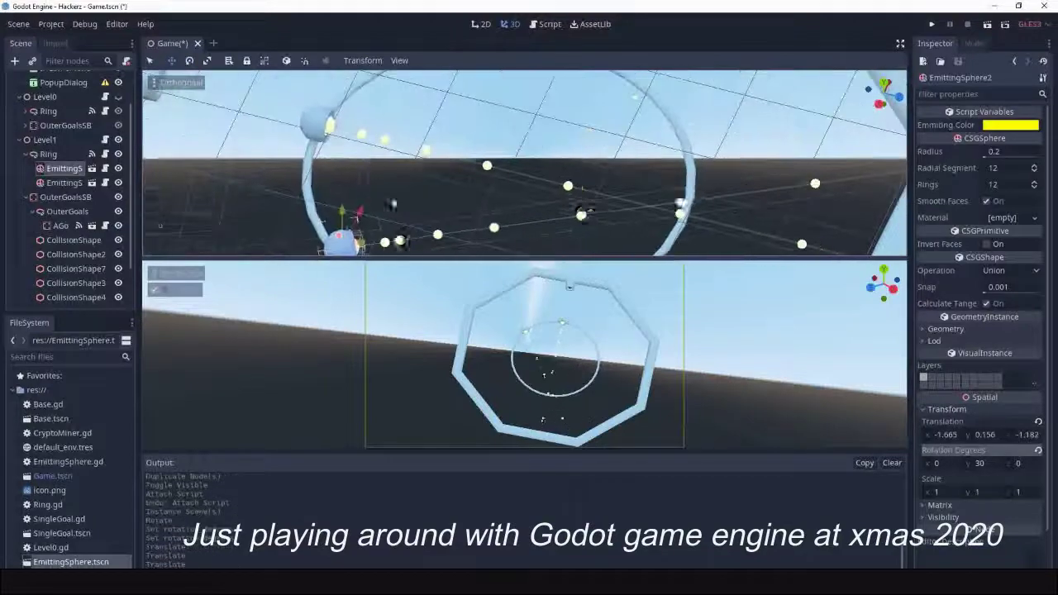
pyautogui.scroll(5, 495, 165)
pyautogui.scroll(-4, 148, 213)
pyautogui.moveTo(979, 464); pyautogui.dragTo(994, 464)
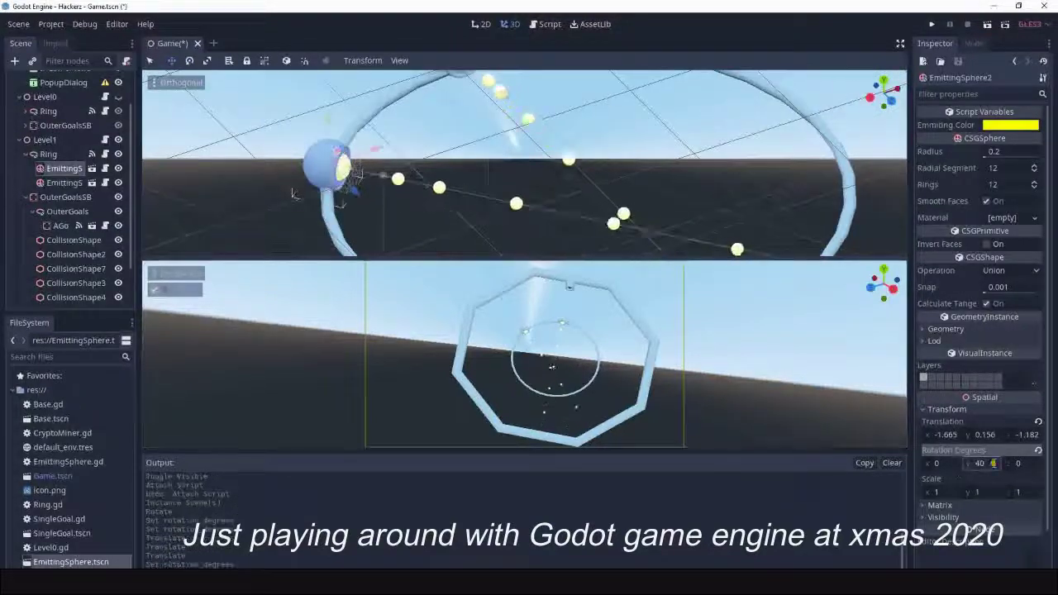
pyautogui.scroll(-2, 593, 187)
pyautogui.scroll(-2, 593, 186)
pyautogui.scroll(-2, 593, 187)
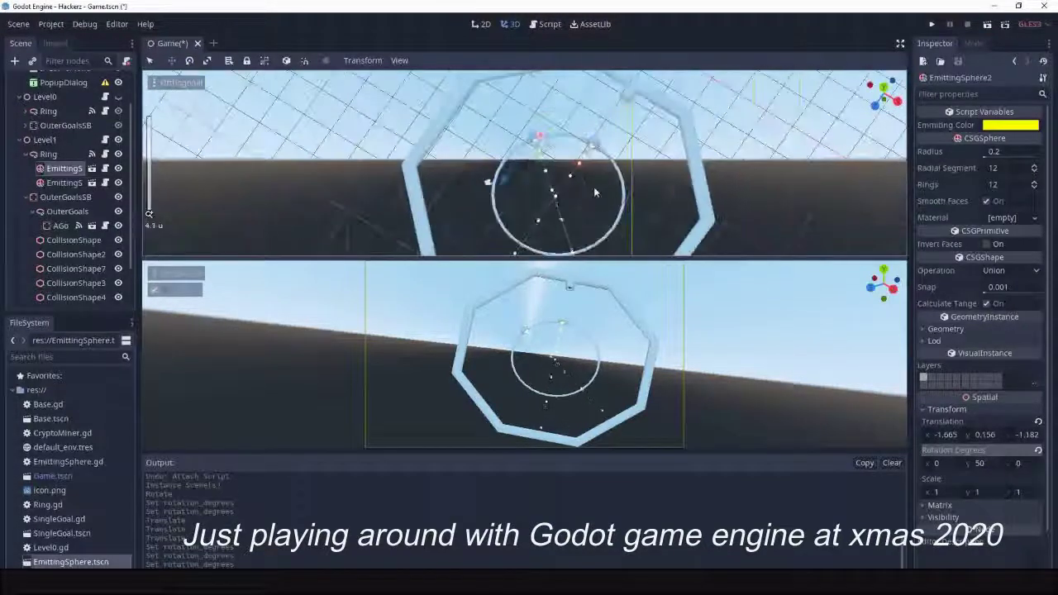
pyautogui.click(54, 225)
# Duplicate AGoal2 as AGoal3 and slide it along X to the ring's right side.
pyautogui.rightClick(49, 226)
pyautogui.click(82, 374)
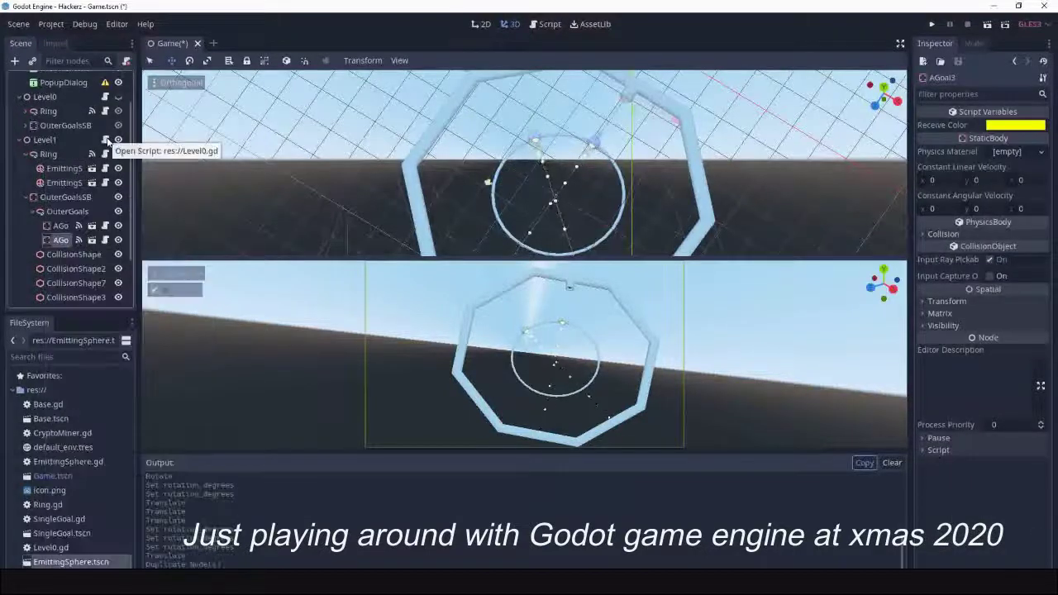
pyautogui.click(84, 143)
pyautogui.click(61, 239)
pyautogui.moveTo(657, 139); pyautogui.dragTo(719, 172)
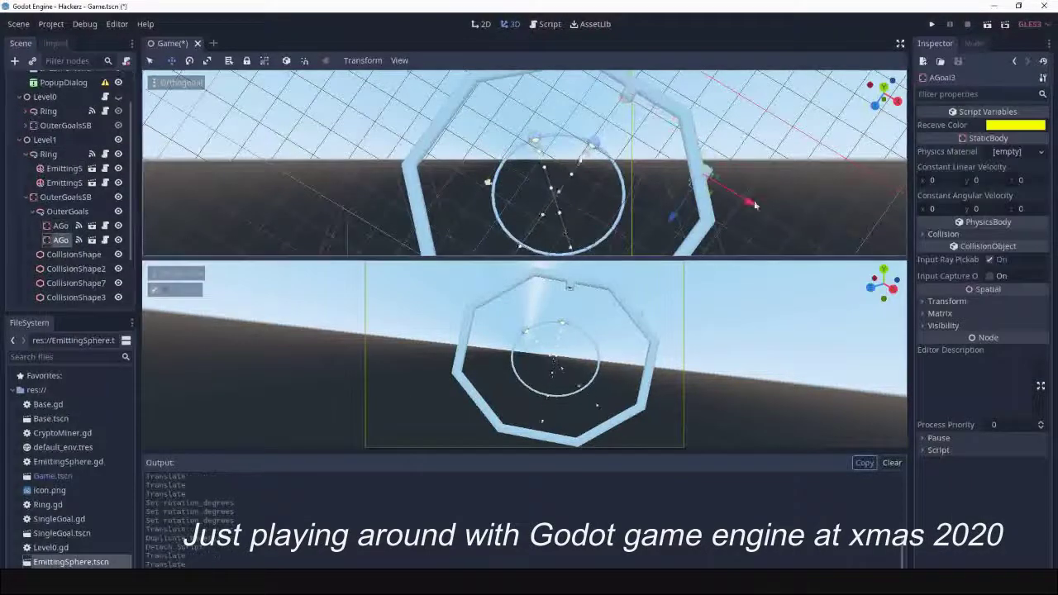
# Set AGoal3's Rotation Degrees Y to -157.5 in the Inspector.
pyautogui.click(189, 61)
pyautogui.click(947, 301)
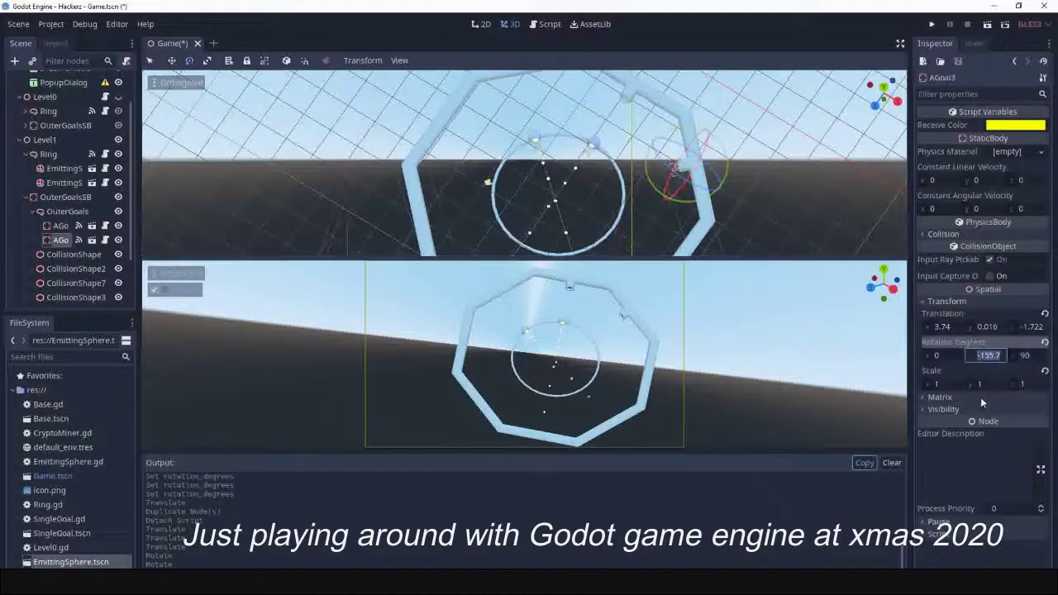
pyautogui.click(989, 354)
pyautogui.hotkey('alt', 'Tab')
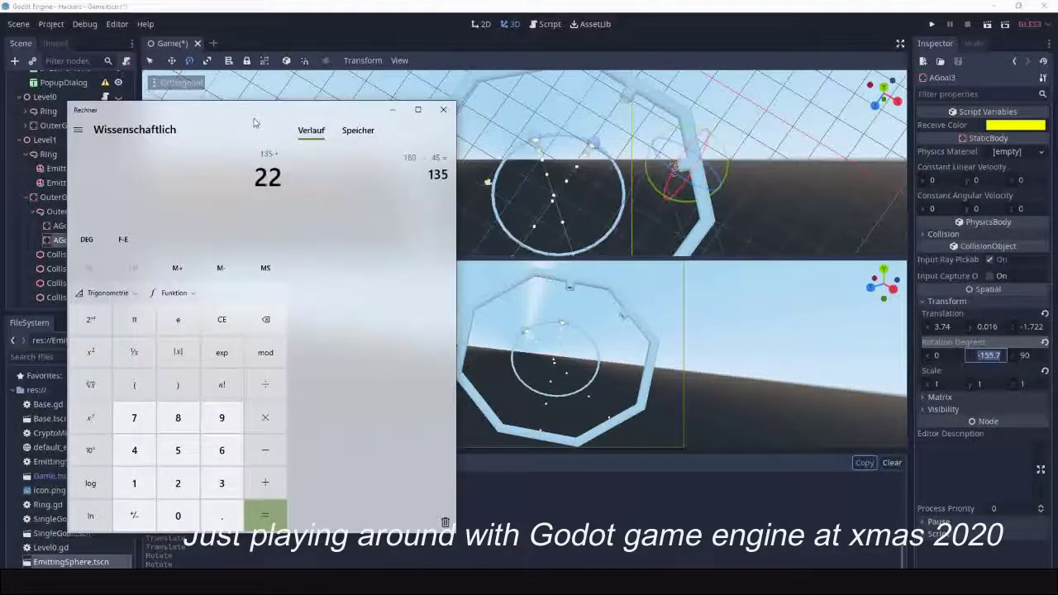
pyautogui.click(1002, 357)
pyautogui.press('Return')
# Test-run the game with F5 and close the game window.
pyautogui.press('F5')
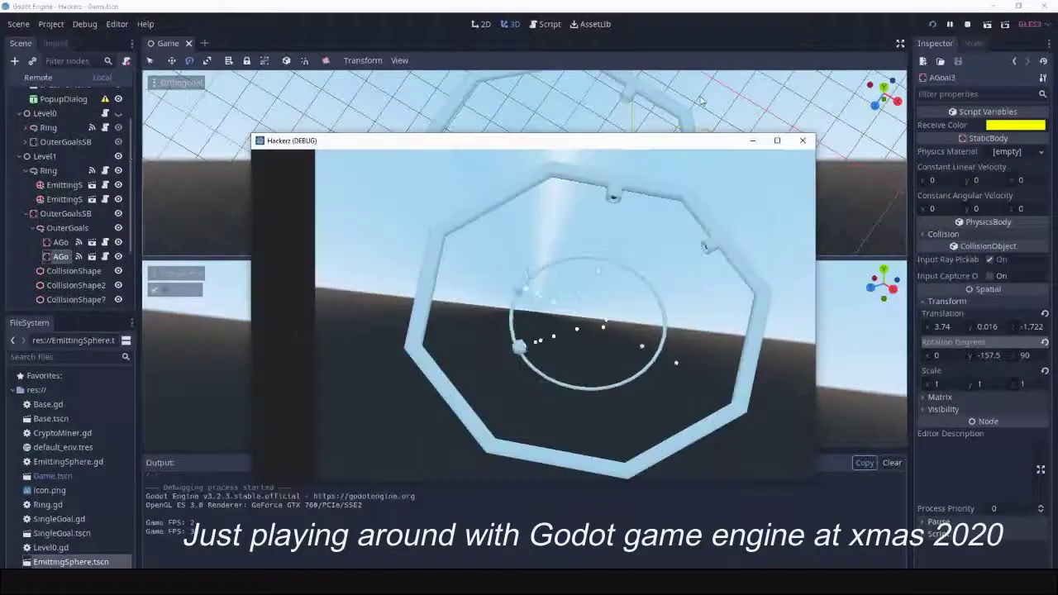
pyautogui.click(804, 144)
pyautogui.rightClick(48, 99)
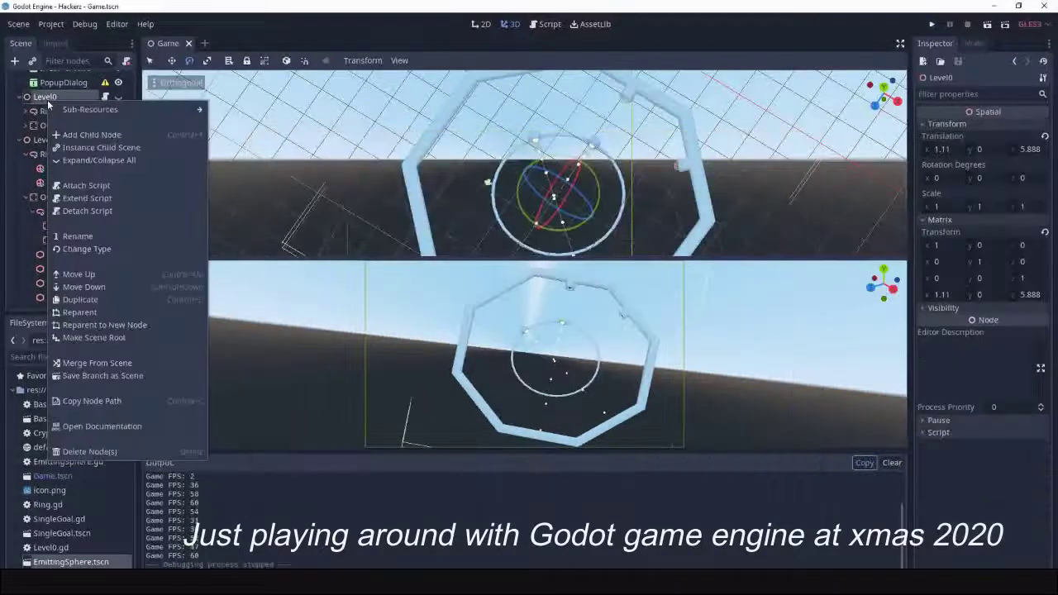
# Inspect the SingleGoal.tscn scene and its SingleGoal.gd script, then return to the Game scene.
pyautogui.click(48, 154)
pyautogui.scroll(3, 148, 213)
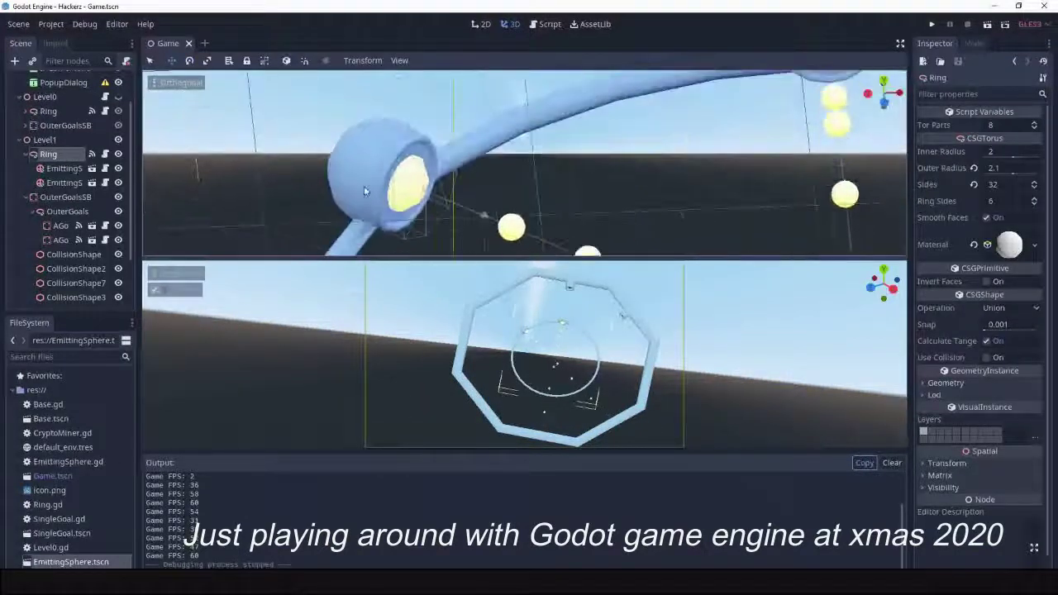
pyautogui.click(91, 226)
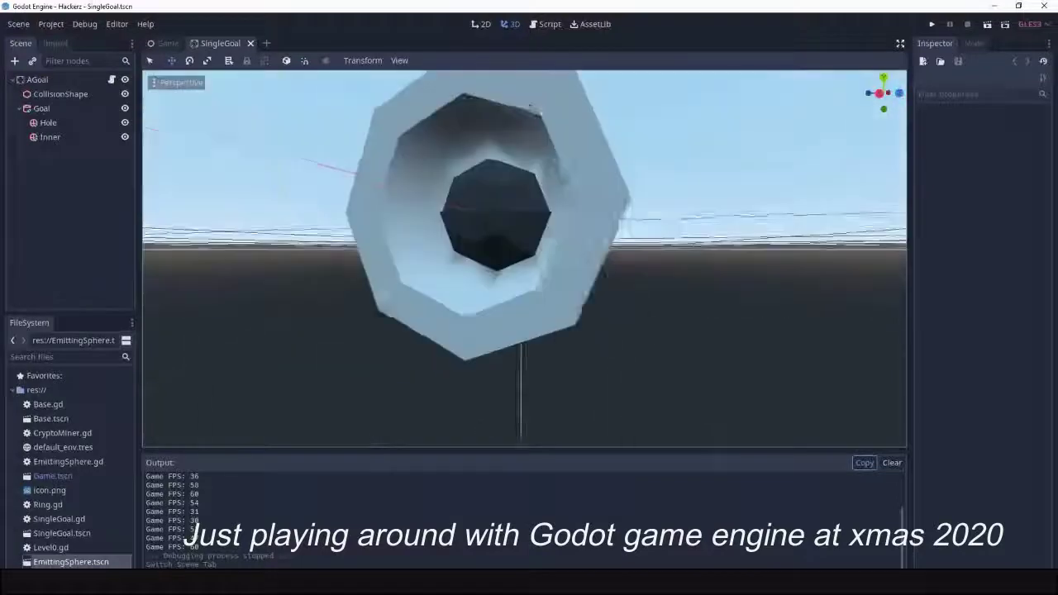
pyautogui.click(48, 122)
pyautogui.click(250, 43)
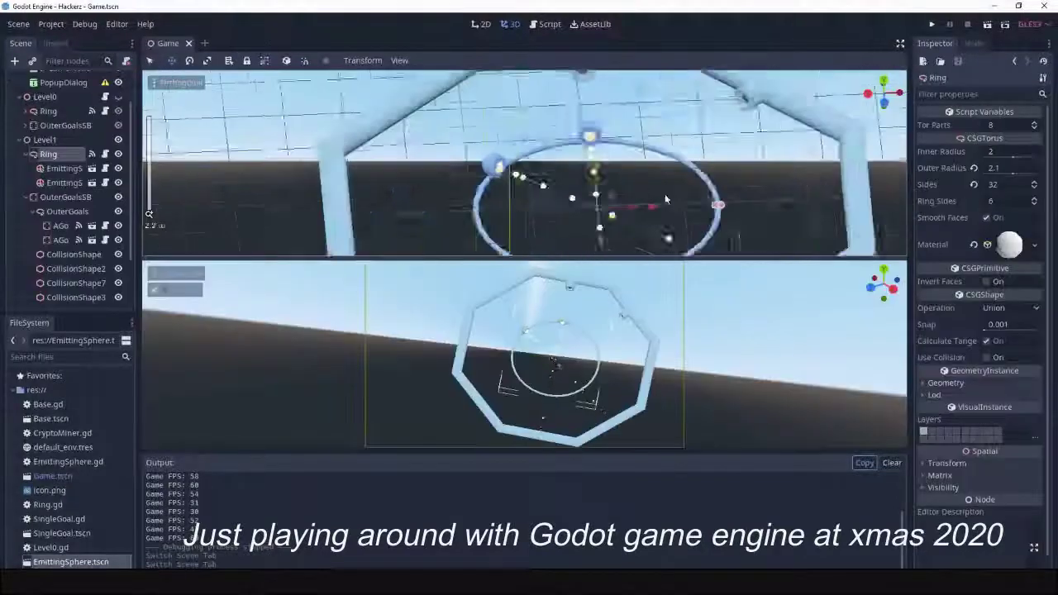
pyautogui.click(104, 228)
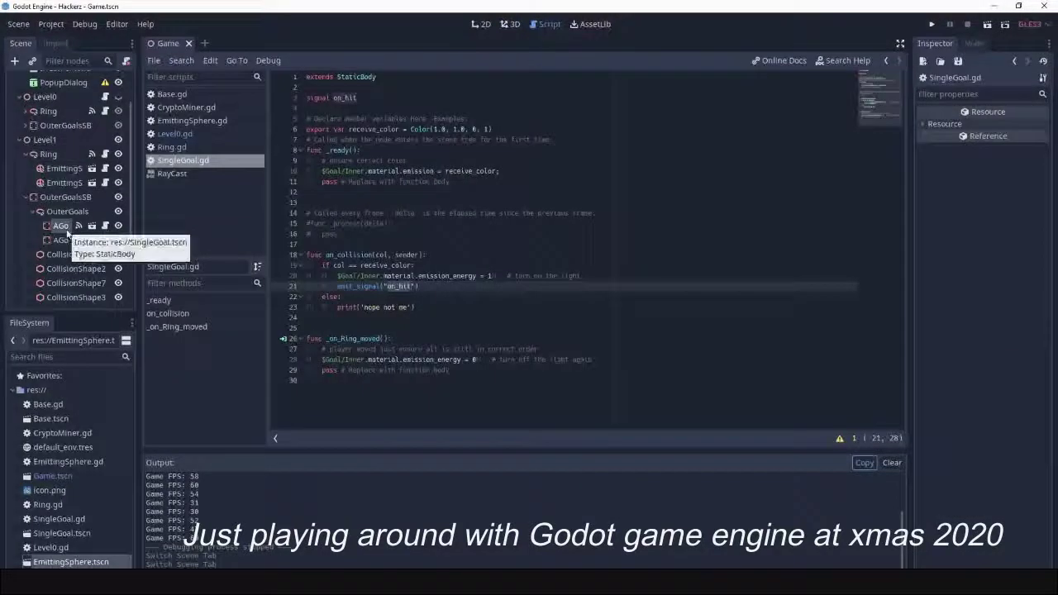
pyautogui.click(66, 225)
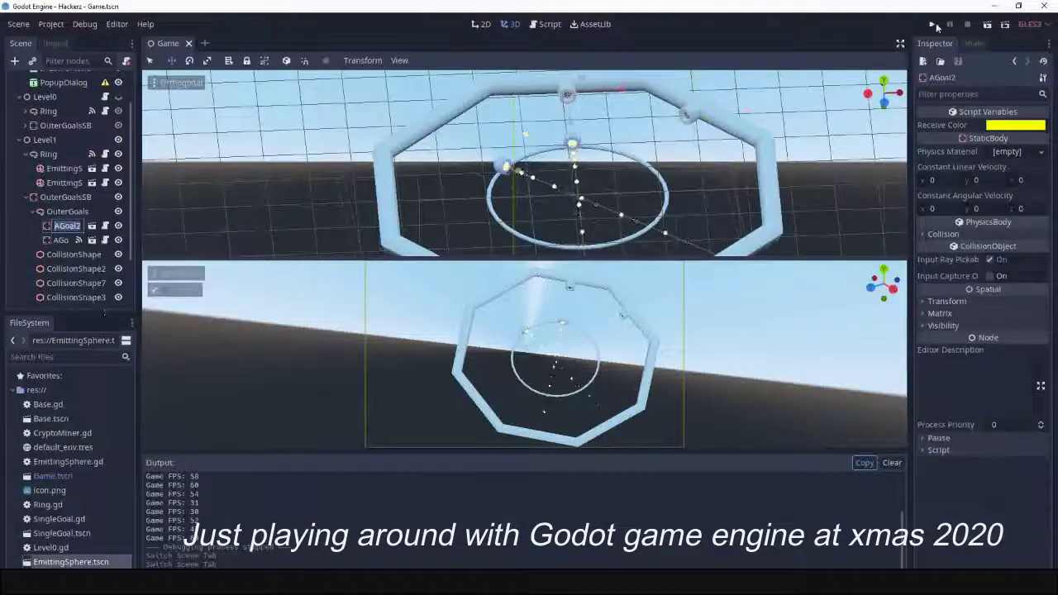
# Test-run, change EmittingSphere2's Y rotation to 46°, and run the game again.
pyautogui.click(933, 25)
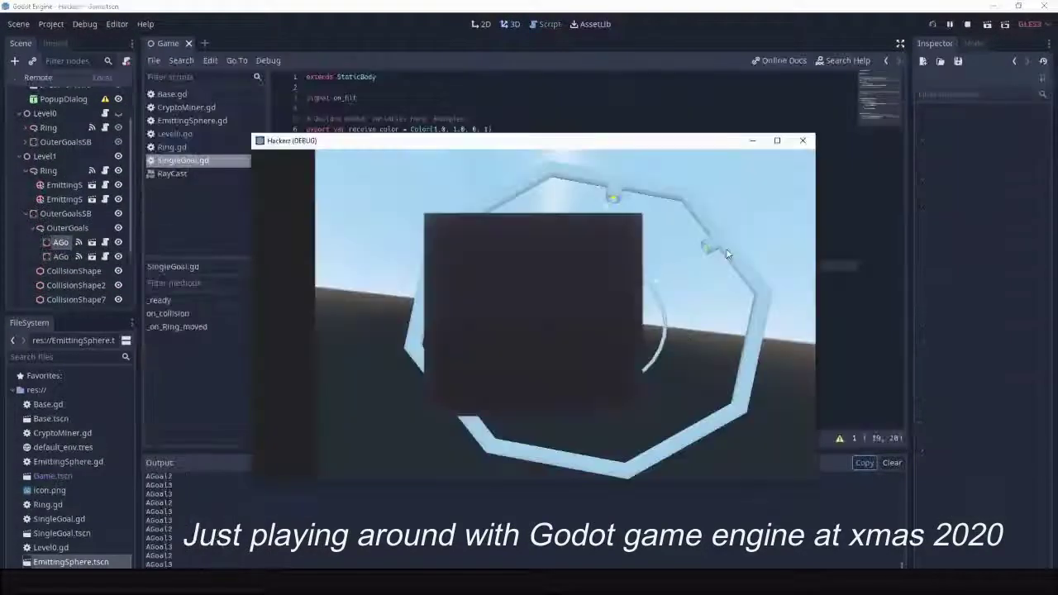
pyautogui.click(802, 141)
pyautogui.click(47, 154)
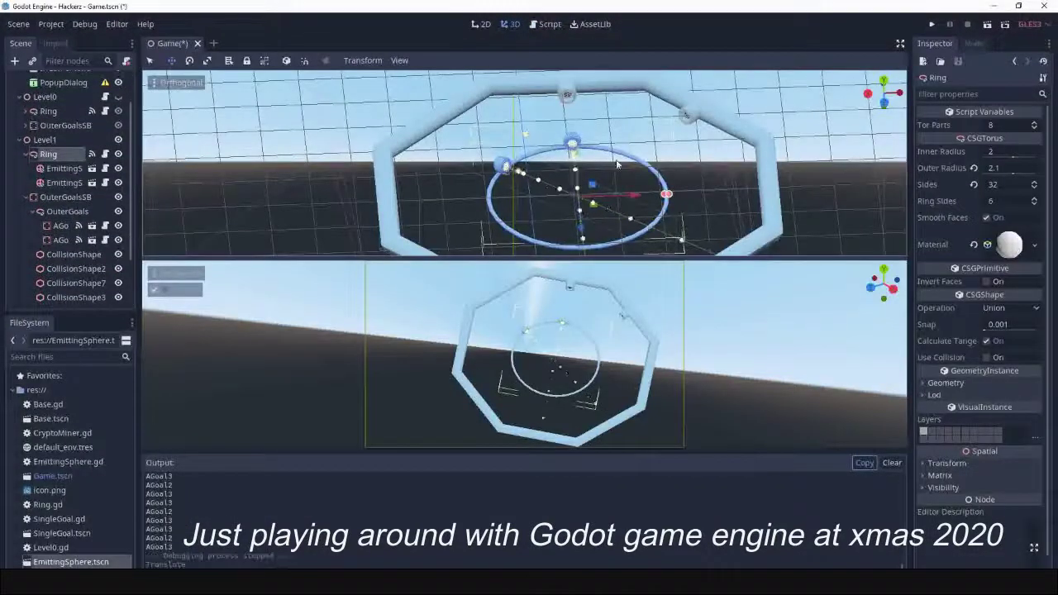
pyautogui.click(506, 166)
pyautogui.click(946, 409)
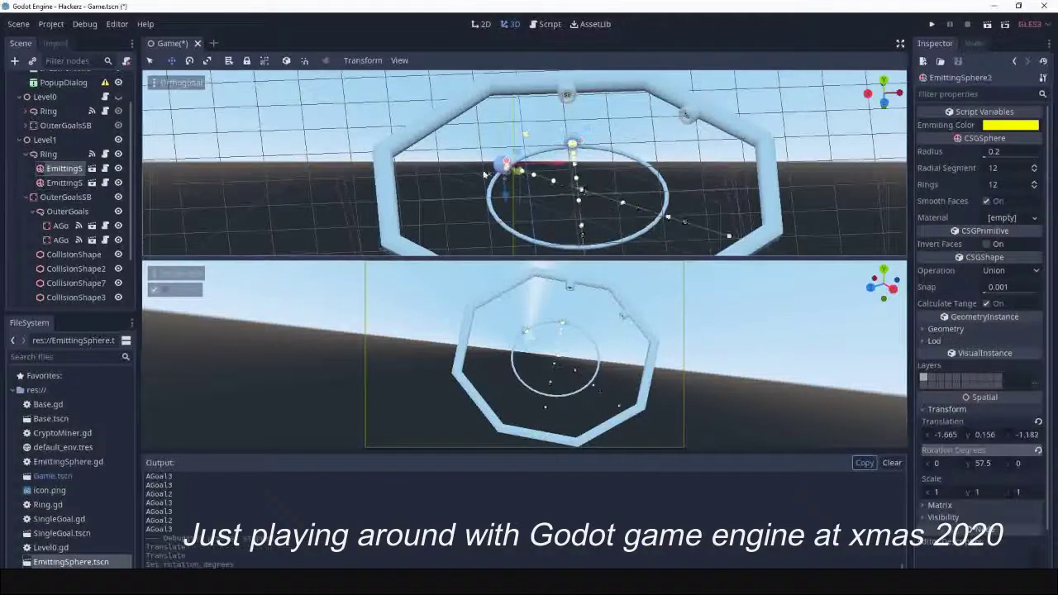
pyautogui.click(934, 25)
pyautogui.click(801, 140)
pyautogui.click(932, 25)
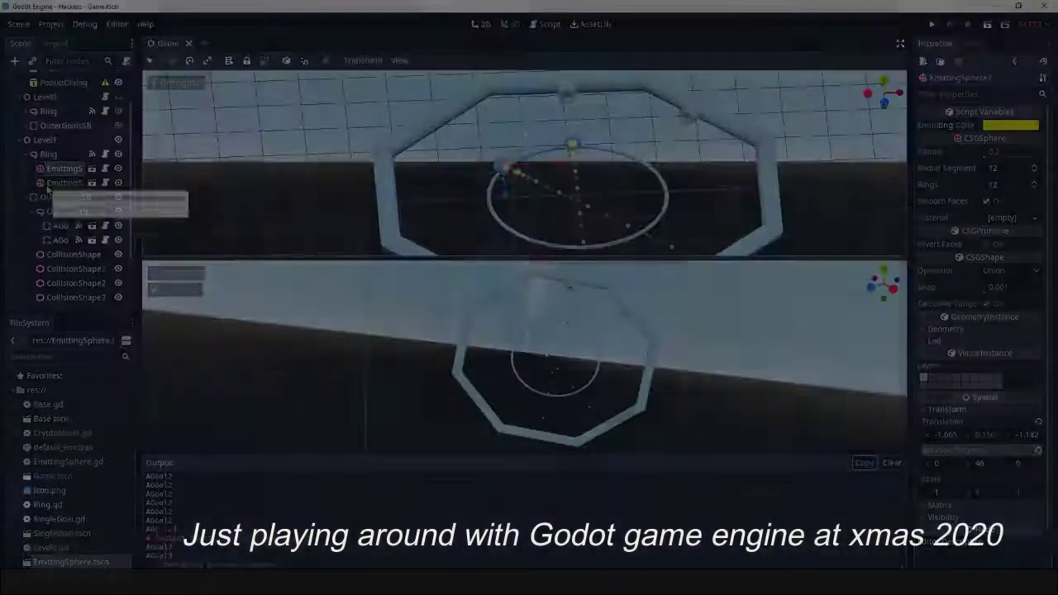
# Run the Hackerz scene, close it and launch it again.
pyautogui.press('F5')
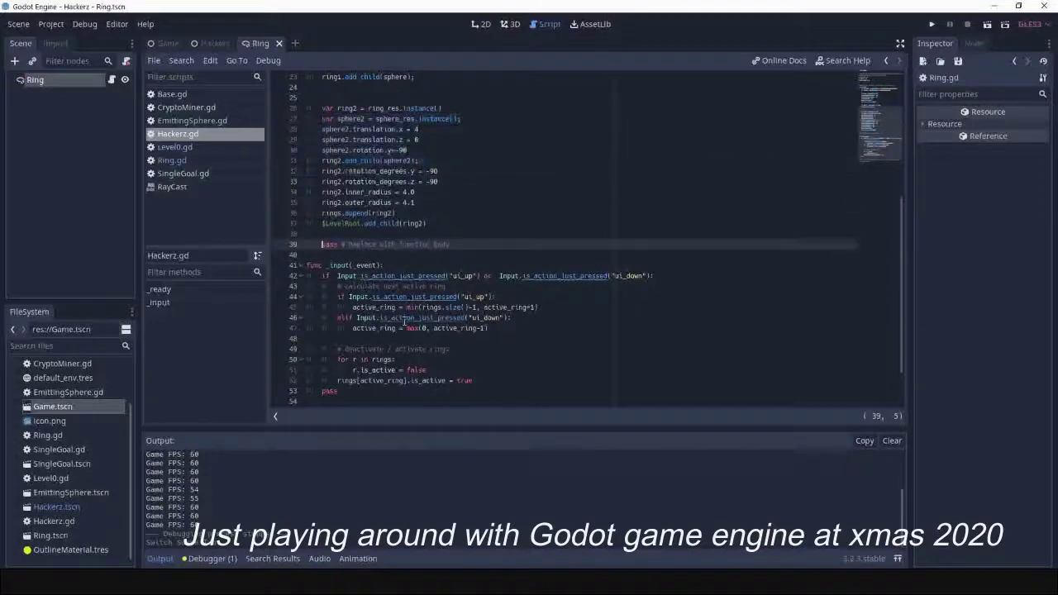
pyautogui.press('F5')
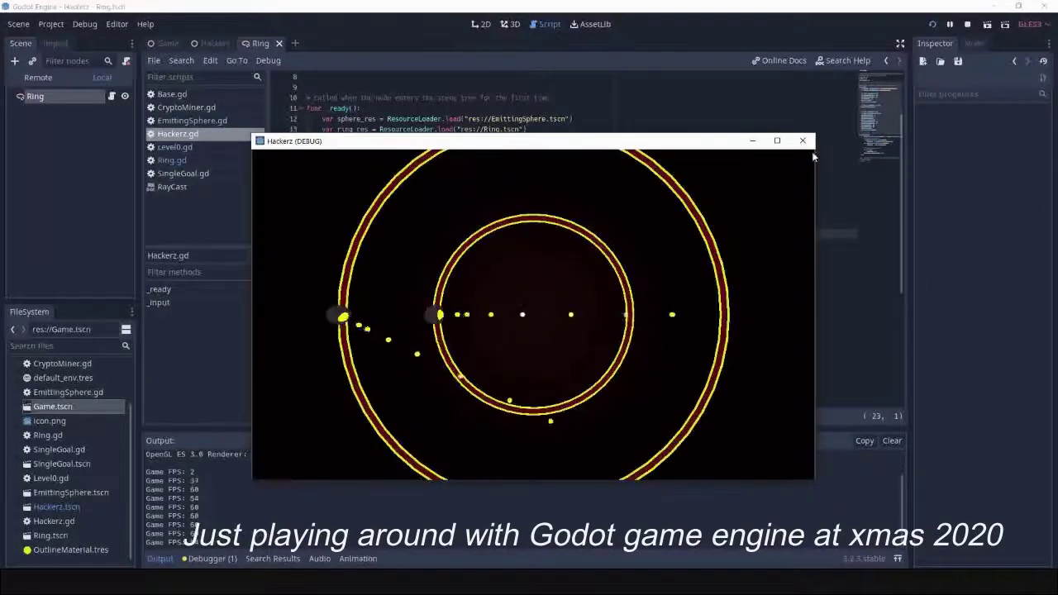
pyautogui.click(801, 141)
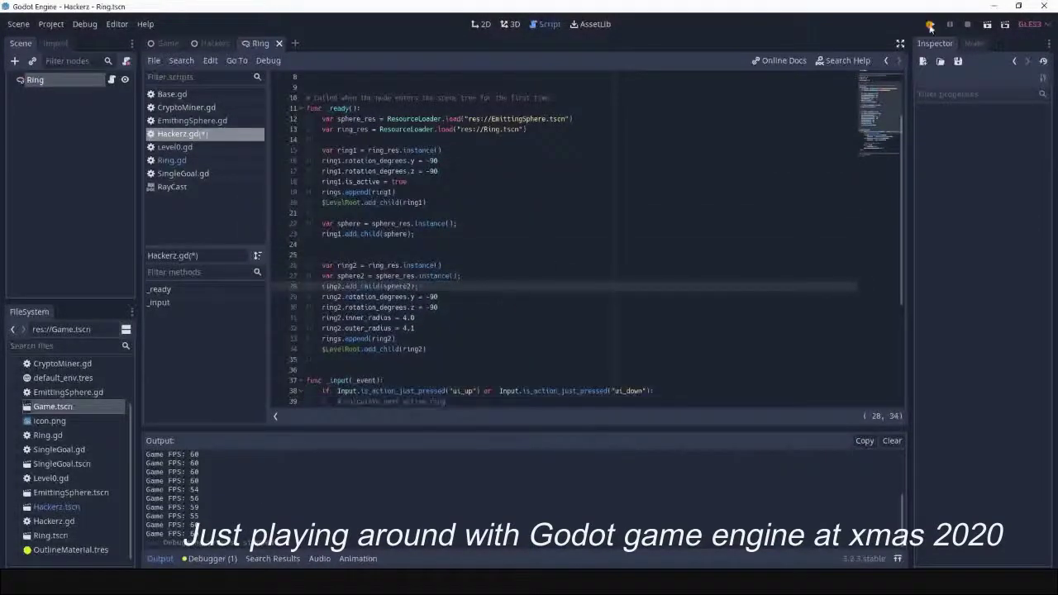
pyautogui.click(929, 25)
# Add a sphere2.translation.x line above ring2.add_child(sphere2) and rerun the Hackerz scene.
pyautogui.click(774, 141)
pyautogui.write('sphere2.translation.x = 6')
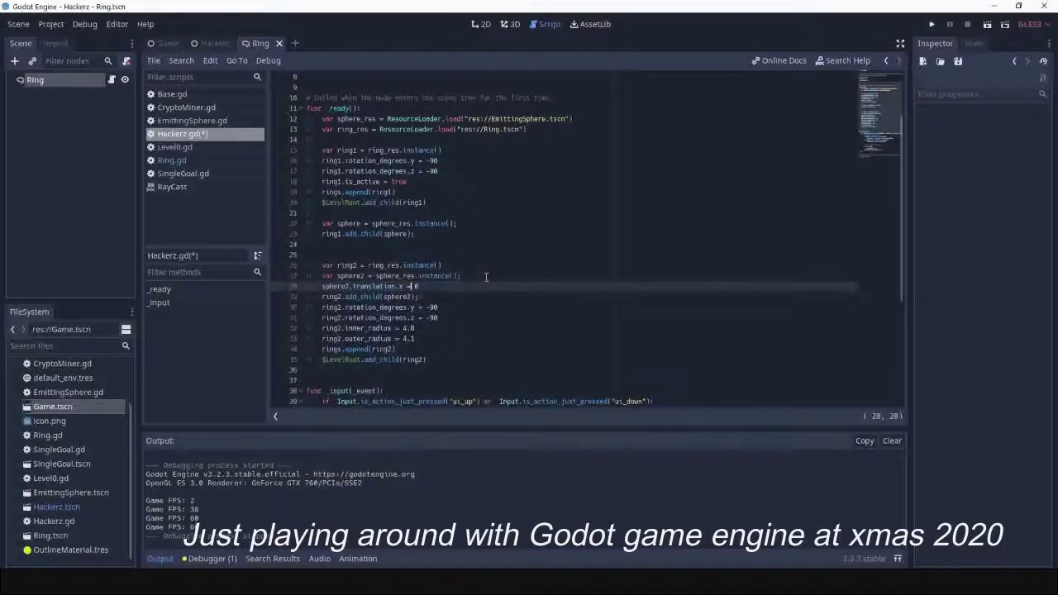
pyautogui.press('F5')
pyautogui.click(802, 141)
pyautogui.press('F5')
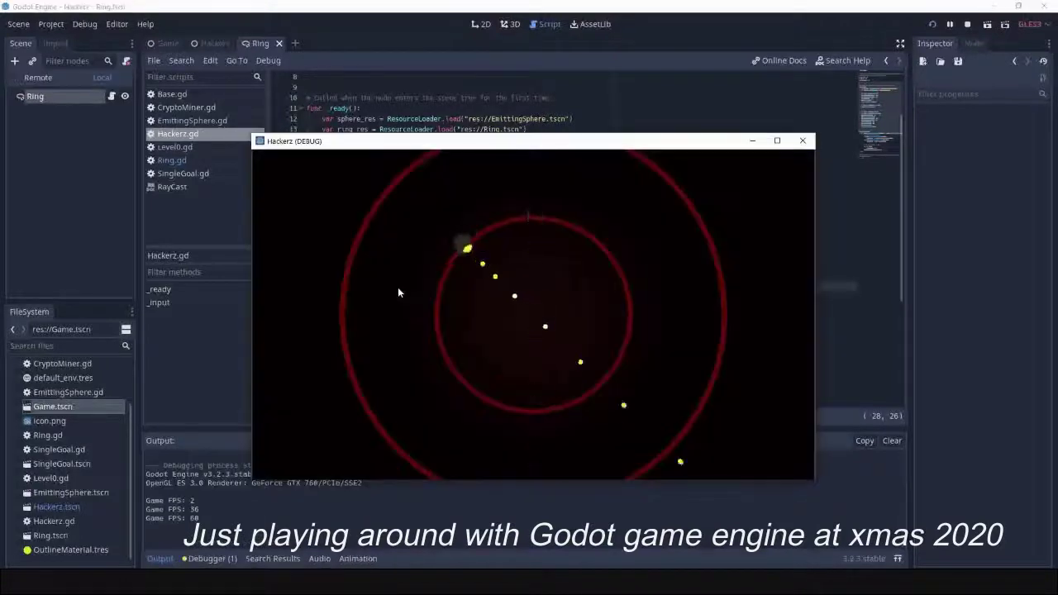
pyautogui.press('Escape')
pyautogui.press('F5')
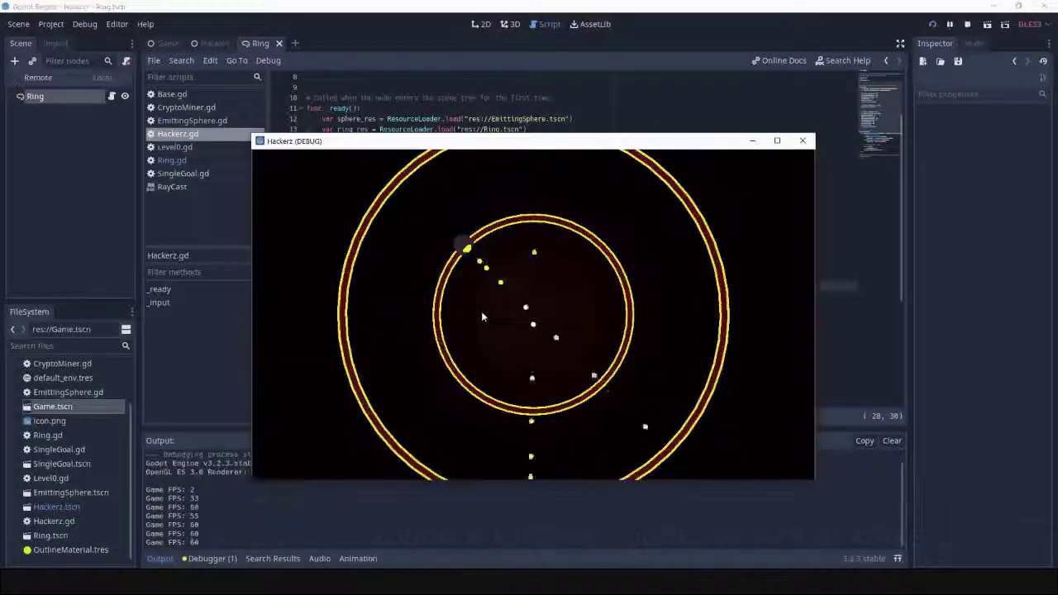